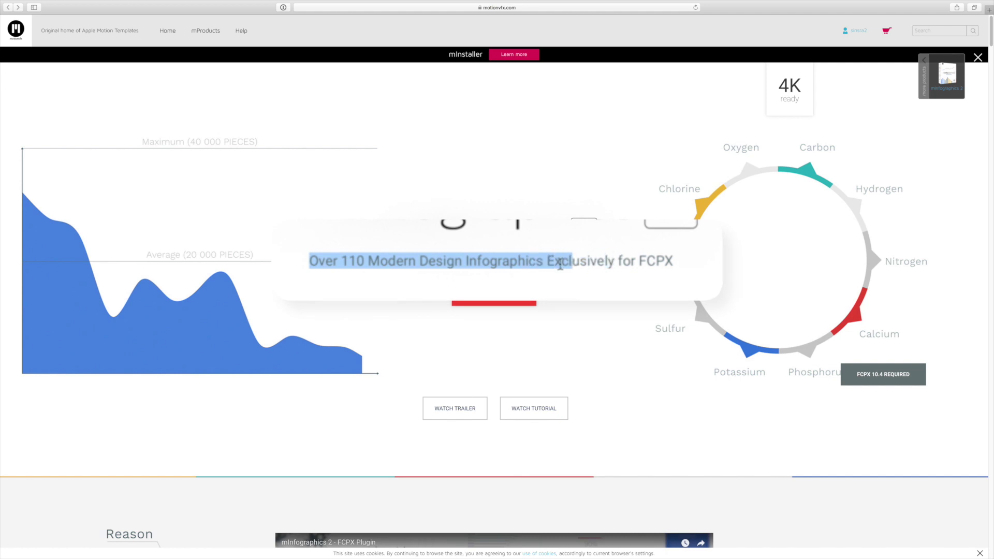
Step: Examine the mInfographics 2 product page, covering the module overview, various categories, advanced on-screen controls and assorted design sections
scroll(466, 259, down, 7)
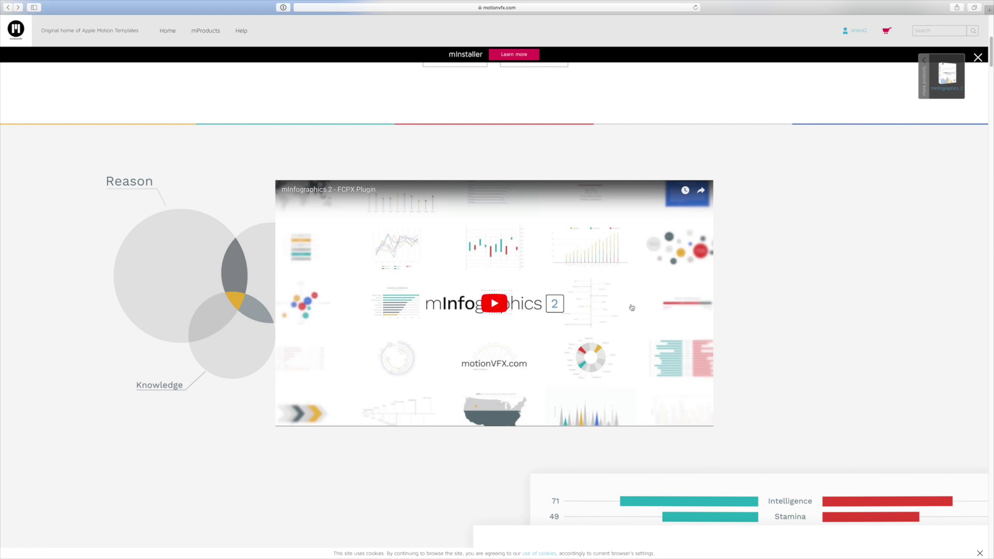
scroll(632, 307, down, 6)
drag(318, 311, 439, 299)
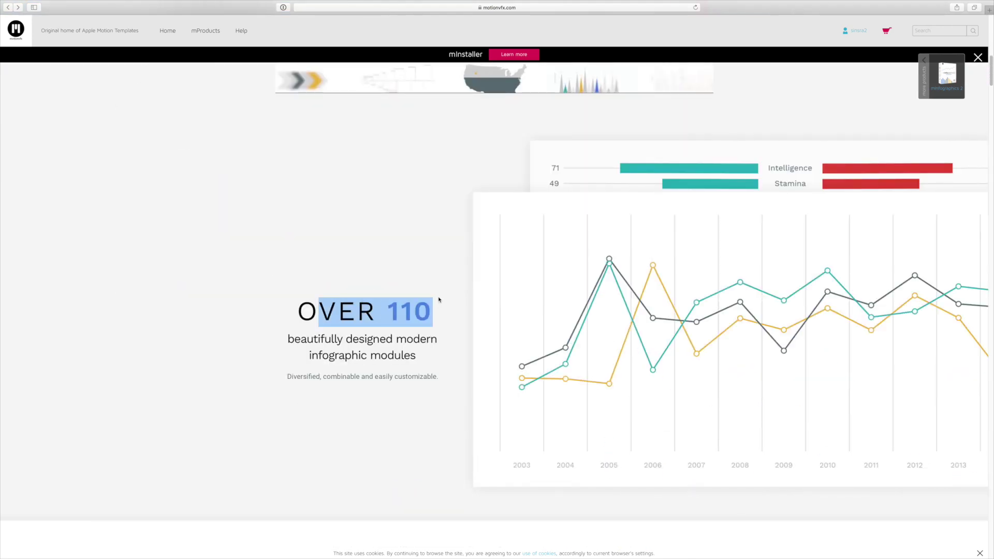
click(439, 299)
scroll(439, 299, down, 4)
scroll(438, 296, down, 6)
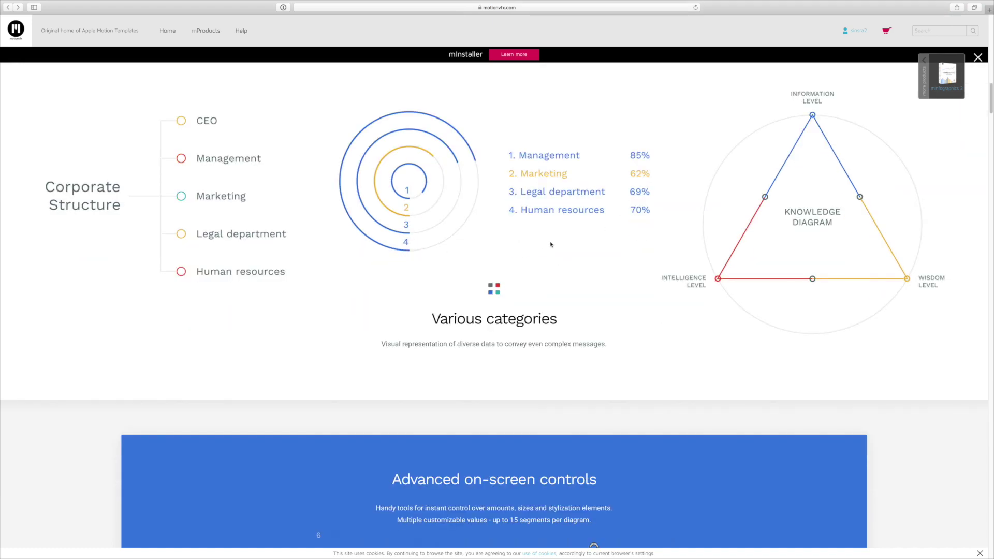
scroll(551, 245, down, 6)
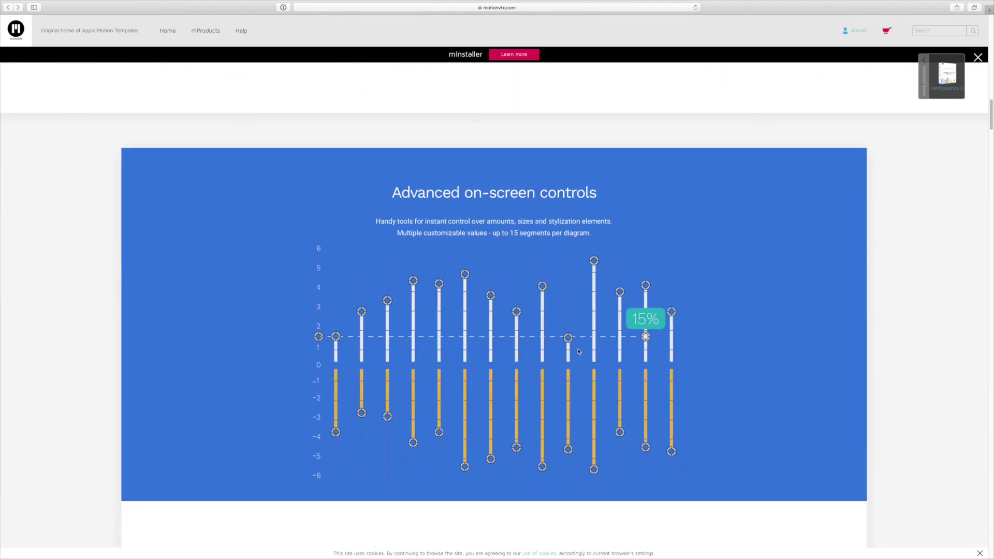
scroll(489, 306, down, 8)
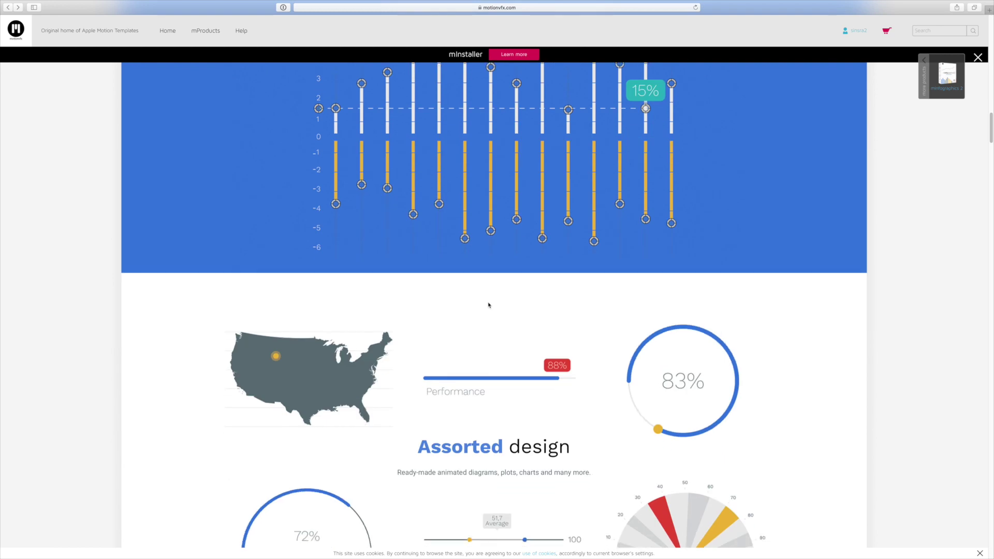
scroll(489, 306, down, 3)
scroll(492, 241, down, 20)
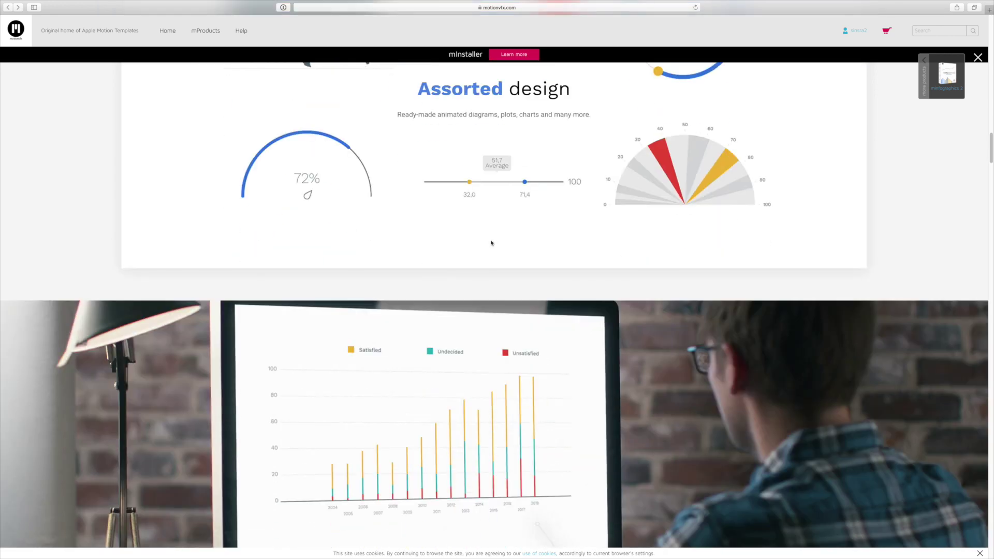
Step: Review the infographics thumbnail gallery on the product page, from the Circular category to Diagrams
scroll(492, 224, down, 12)
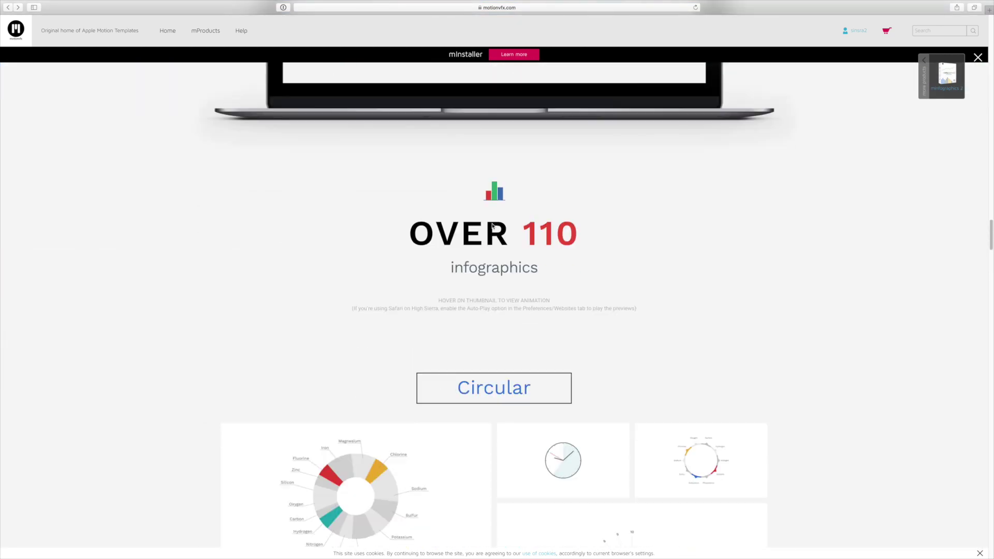
scroll(507, 225, up, 4)
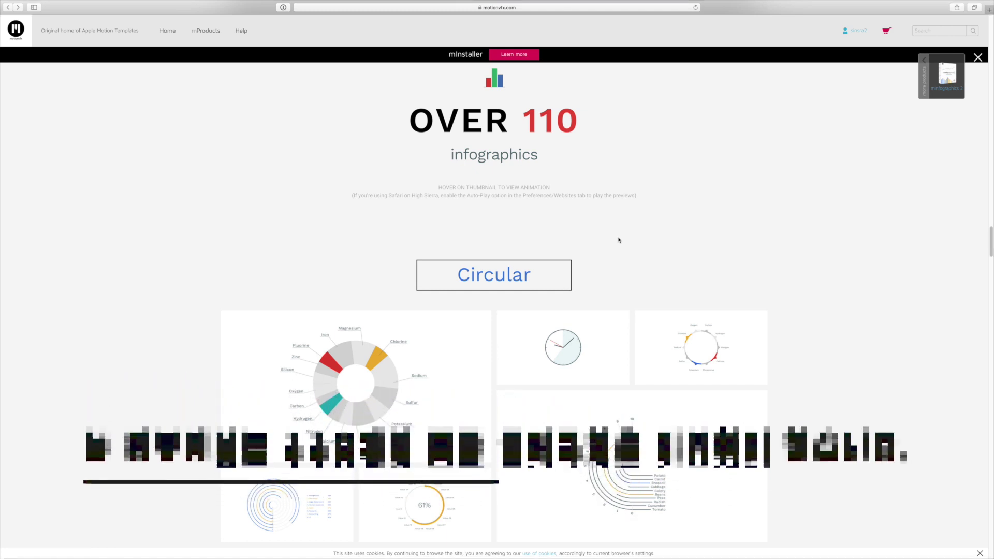
double_click(550, 121)
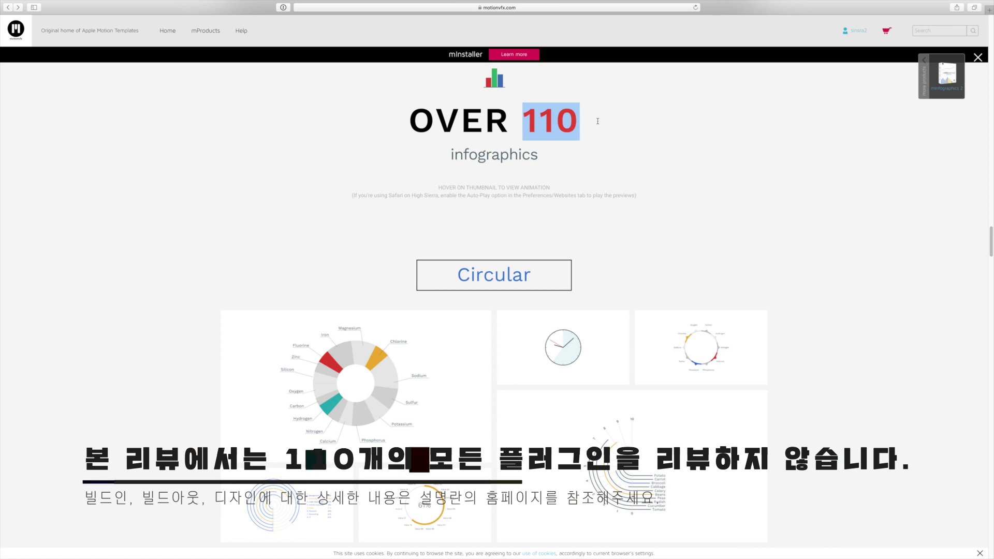
scroll(819, 205, down, 6)
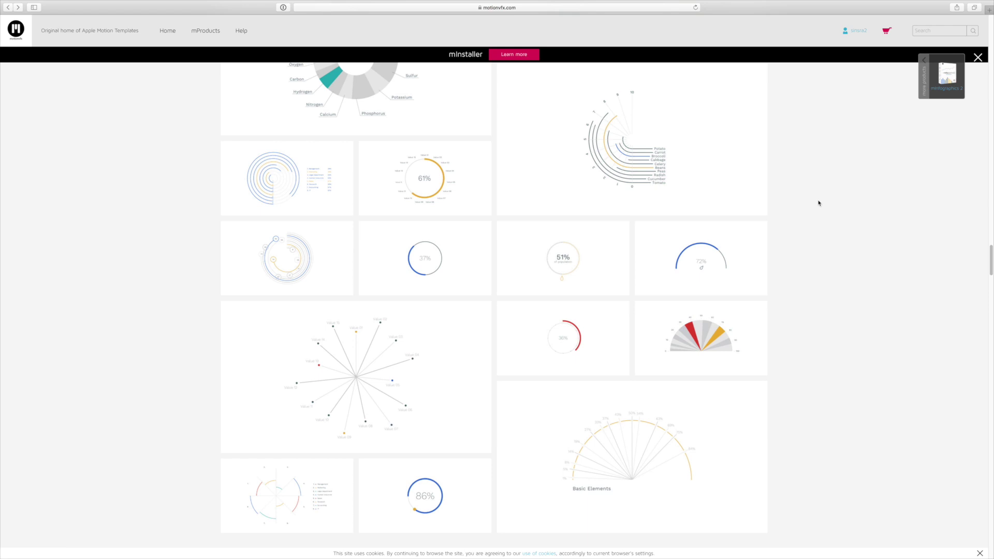
scroll(811, 211, down, 3)
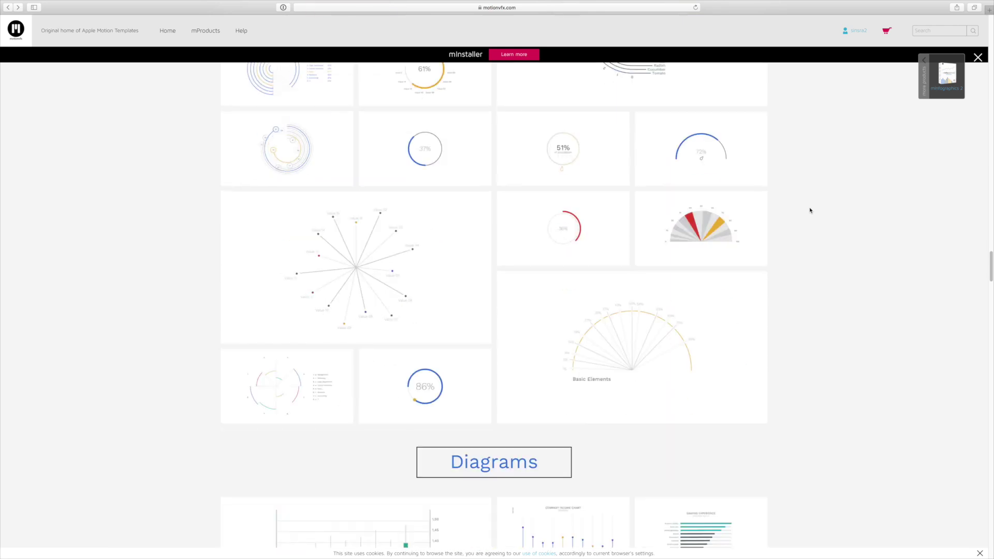
scroll(810, 211, down, 15)
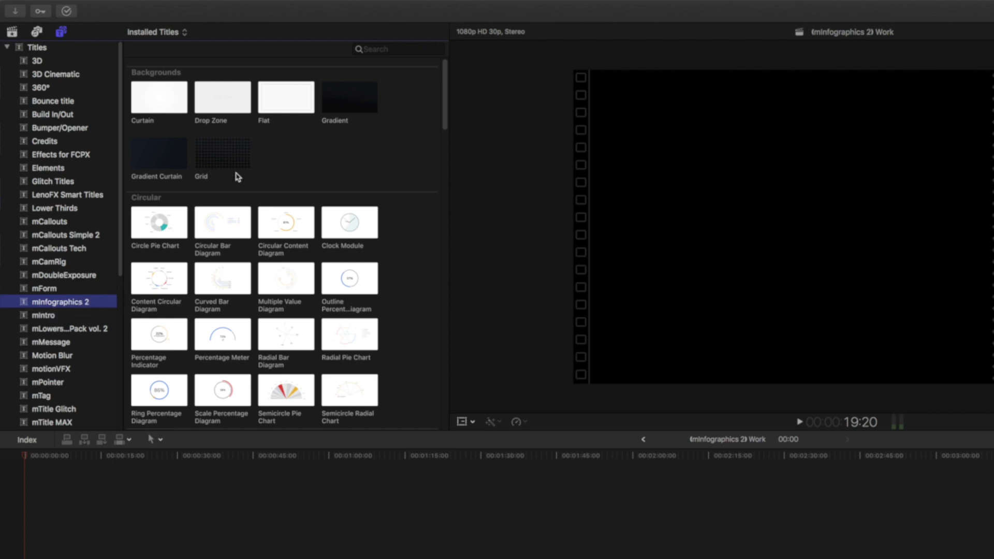
Step: Browse the mInfographics 2 titles and add the Gradient Curtain background to the start of the timeline in Final Cut Pro
scroll(242, 180, down, 10)
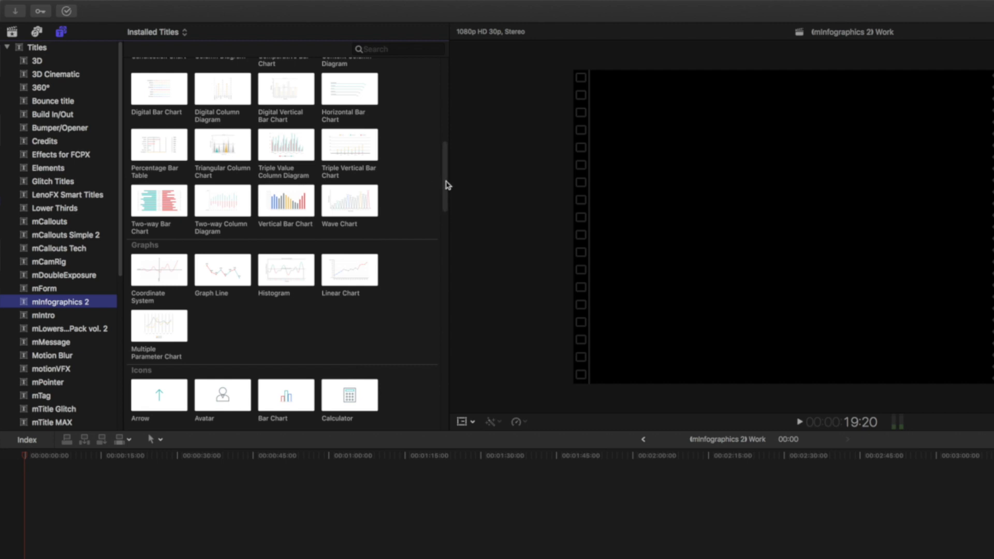
drag(448, 185, 447, 84)
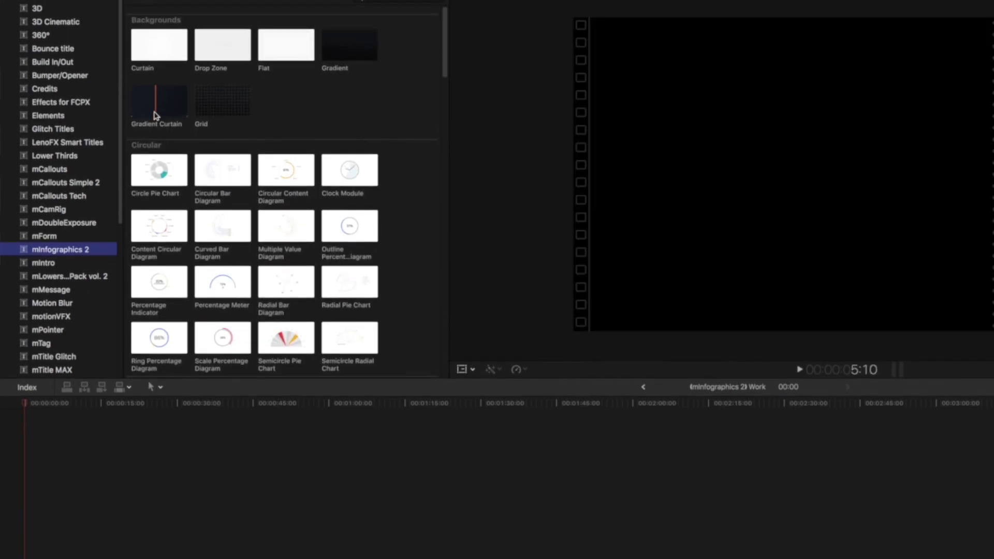
drag(158, 157, 102, 558)
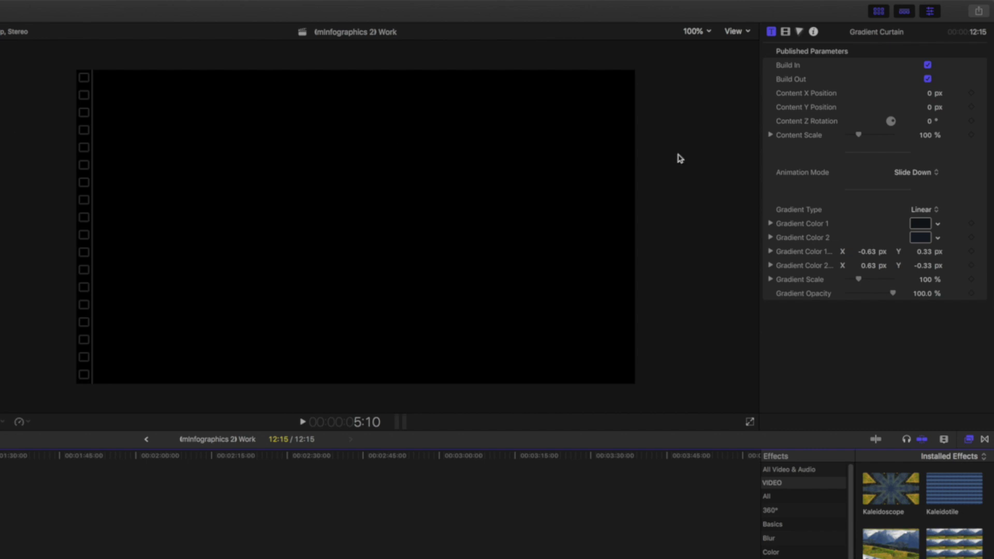
Step: Try Turquoise for Gradient Color 1 and Sea Foam for Gradient Color 2, and preview the curtain
click(919, 223)
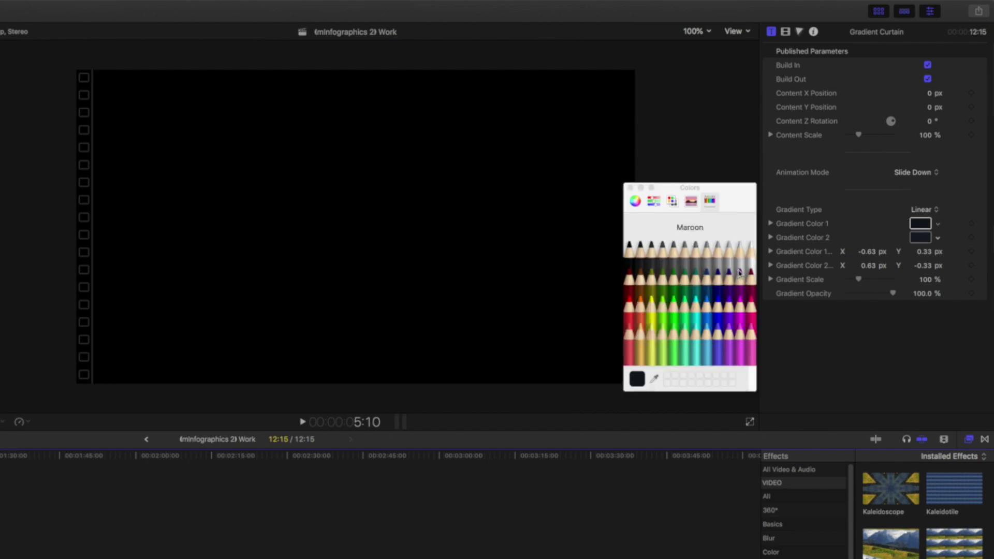
click(695, 303)
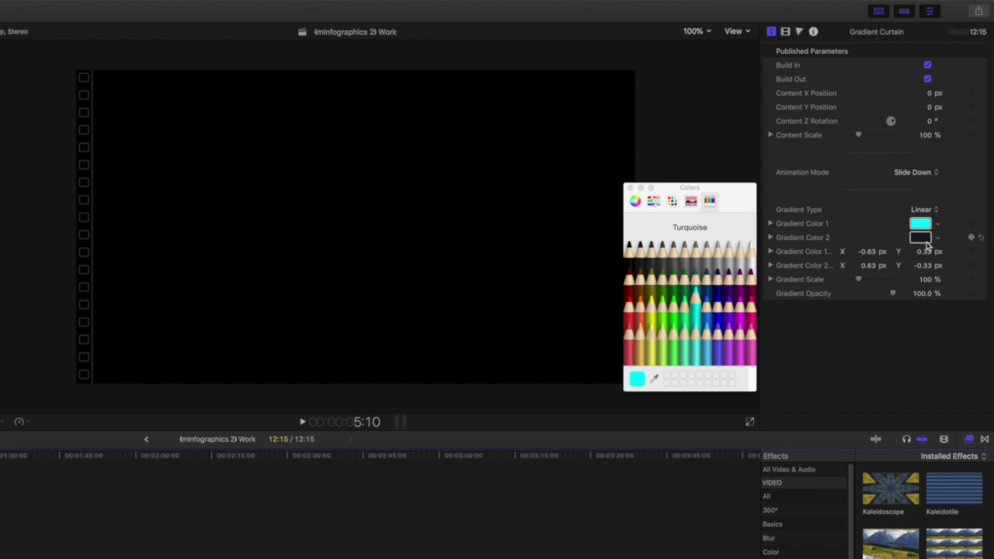
click(925, 241)
click(685, 298)
click(630, 188)
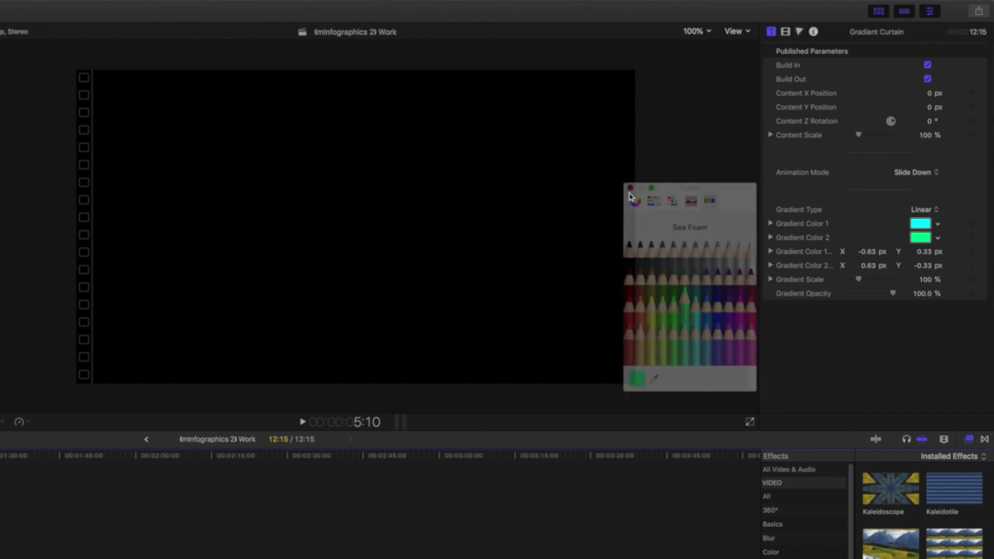
key(space)
key(space)
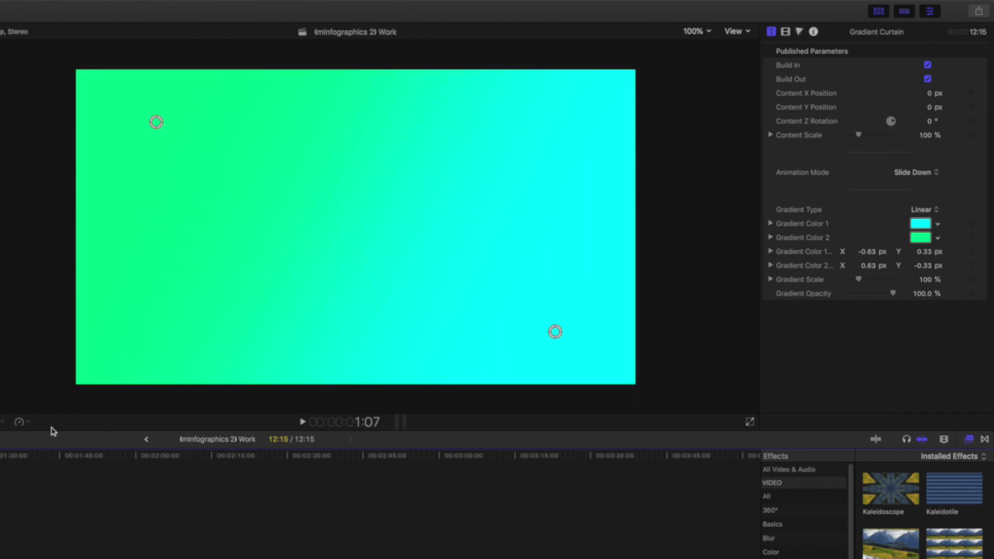
key(space)
key(space)
Step: Set both Gradient Color 1 and Gradient Color 2 of the curtain to Tungsten
click(921, 224)
click(652, 268)
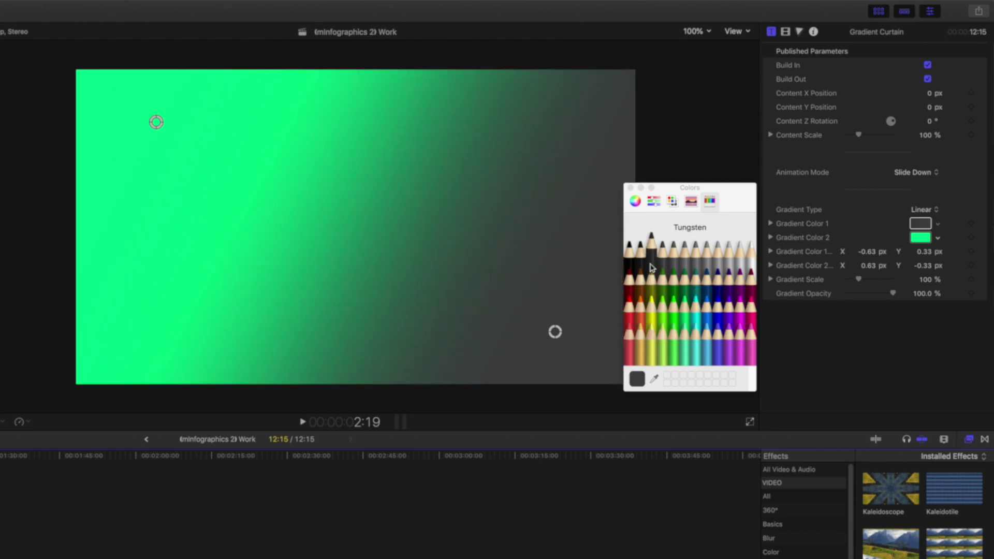
click(630, 188)
click(921, 237)
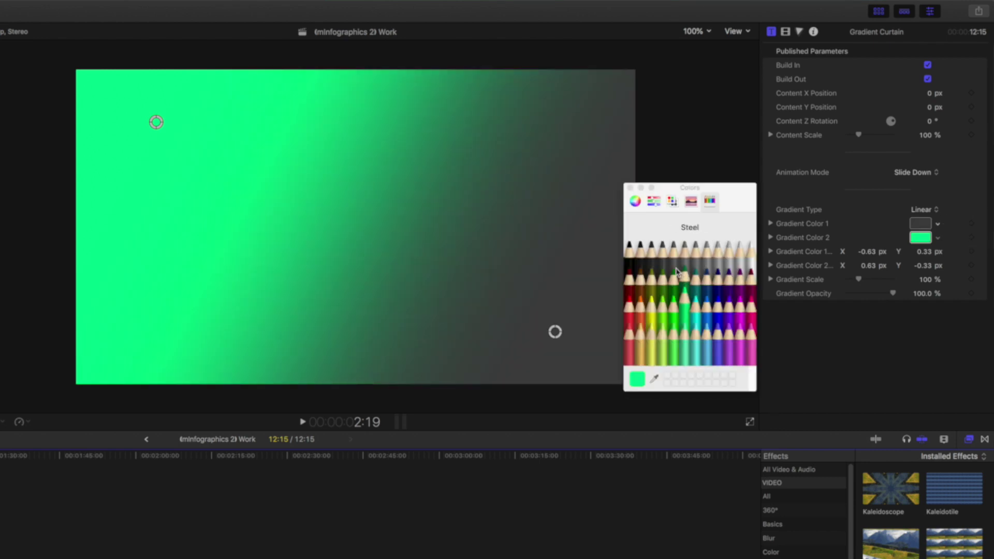
click(652, 254)
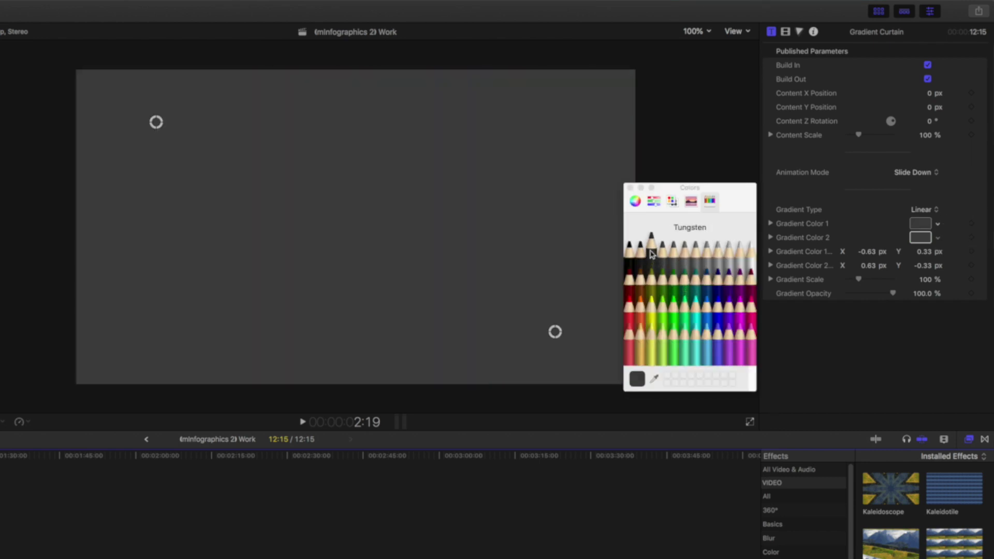
click(630, 188)
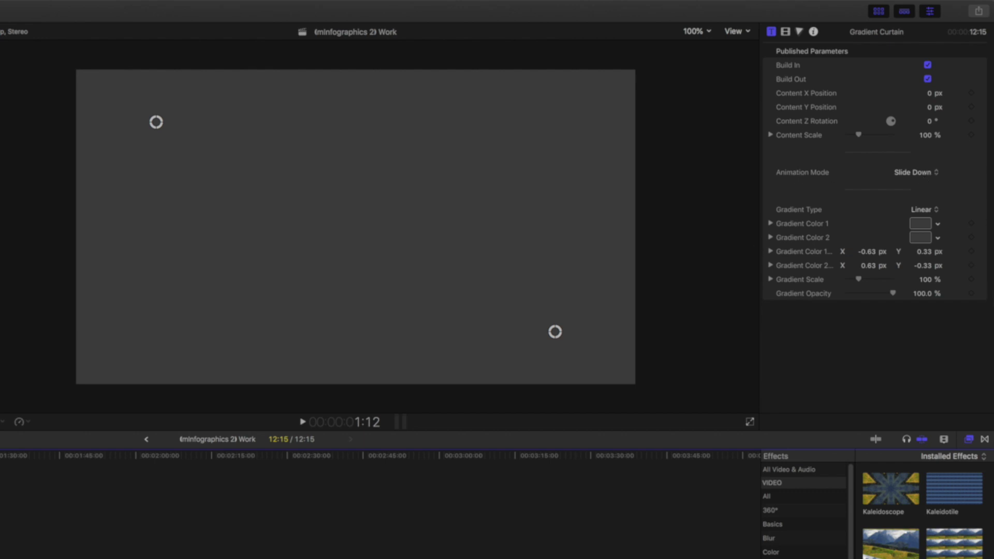
Step: Play the Gradient Curtain's Slide Down build-in from the start of the timeline
key(Home)
key(space)
key(space)
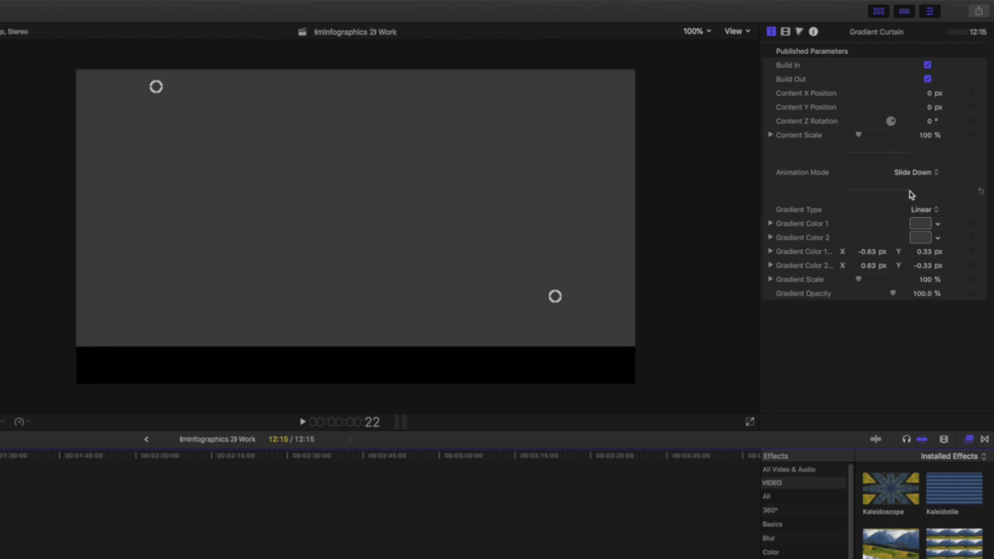
Step: Try the Slide Up animation mode on the Gradient Curtain and preview it from the start
click(913, 172)
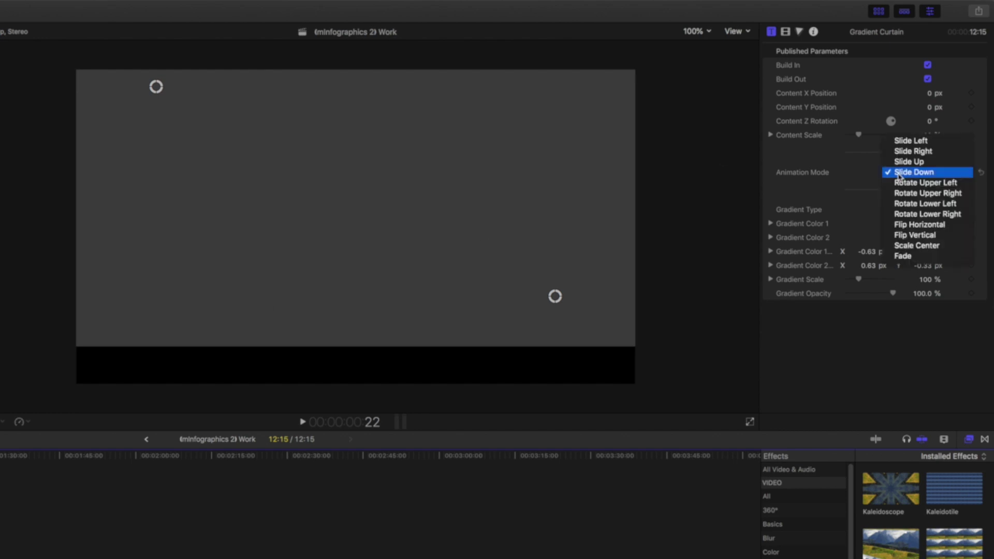
click(910, 160)
key(super+z)
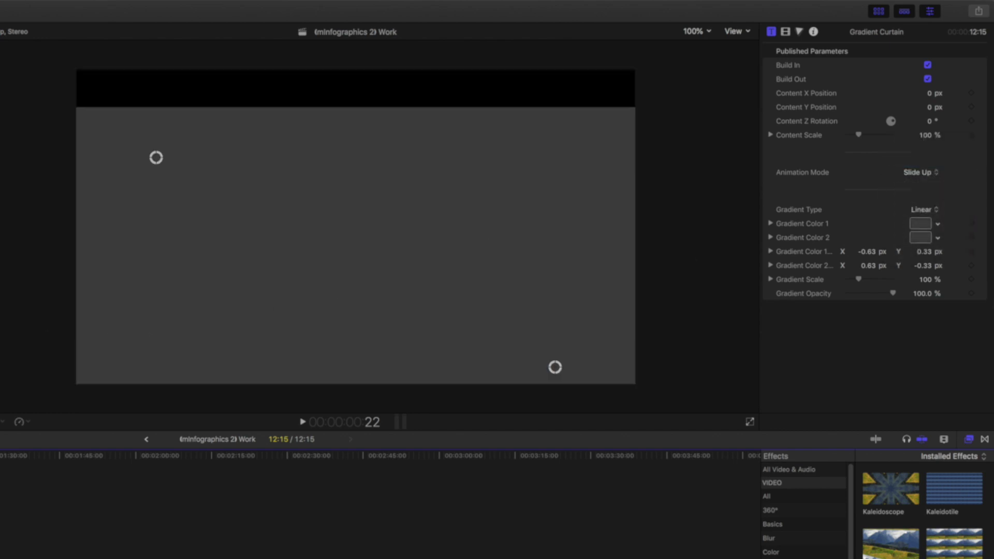
key(Home)
key(space)
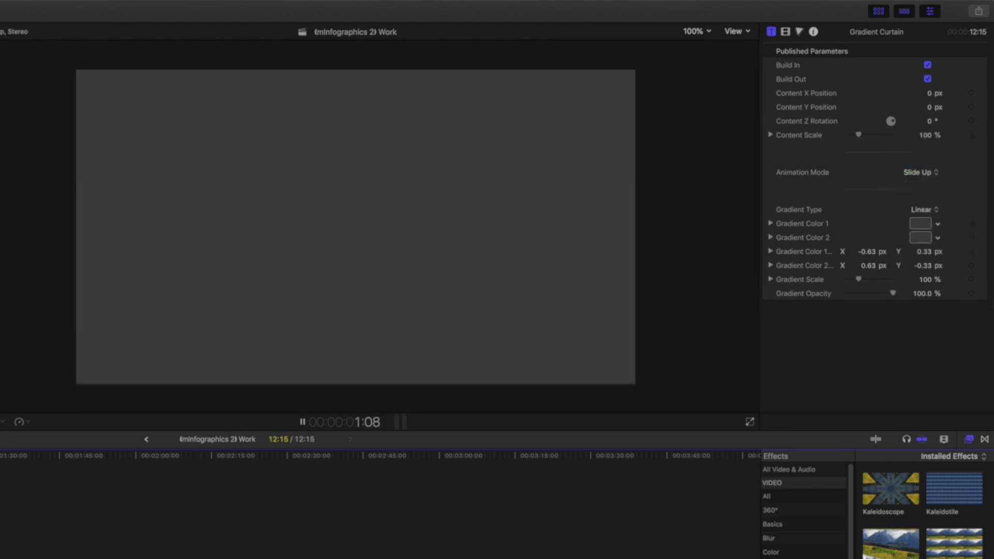
key(space)
Step: Set the Gradient Curtain's animation mode to Fade and preview it from the start
click(916, 173)
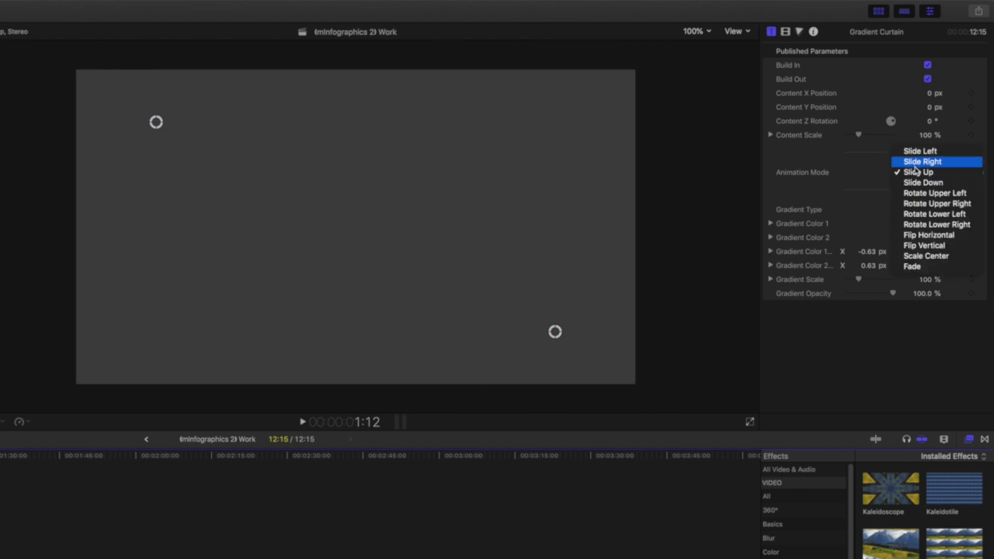
click(912, 267)
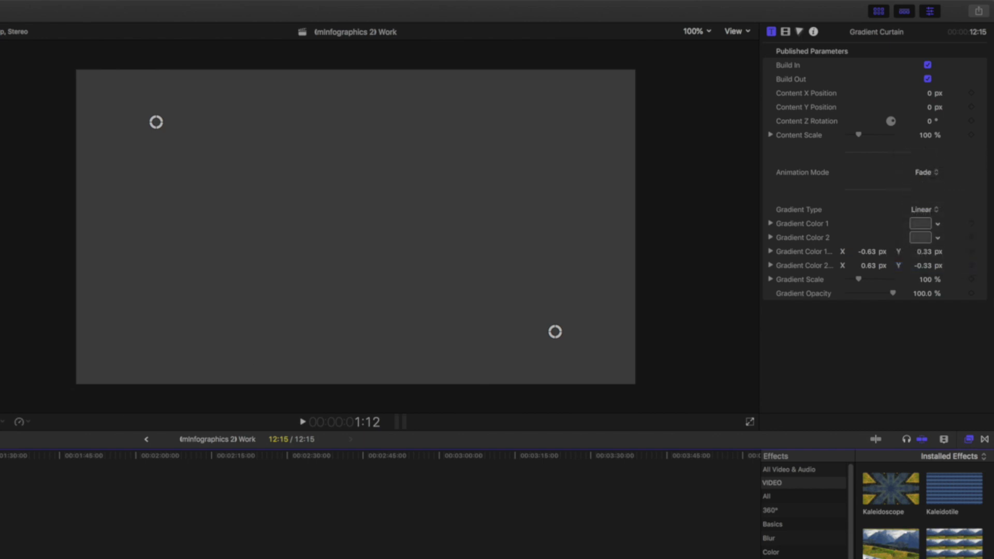
key(Home)
key(space)
Step: Move the Gradient Color 1 point to Y 0.3 px and add keyframes for both gradient colors at frame 25
drag(873, 257, 158, 131)
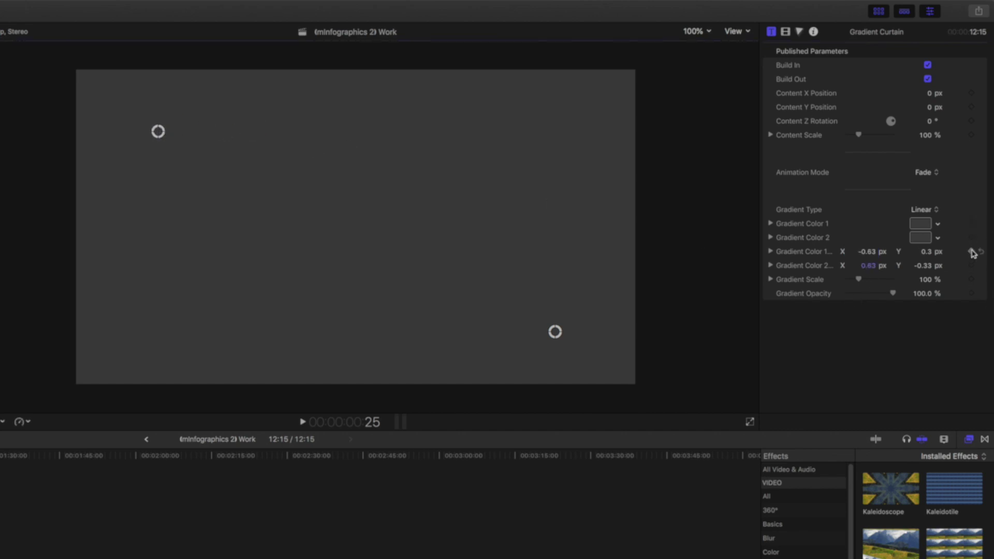
click(971, 223)
click(972, 237)
Step: At 5:19, set Gradient Color 1 to bright blue and Gradient Color 2 to Sea Foam, and play the color transition
click(0, 497)
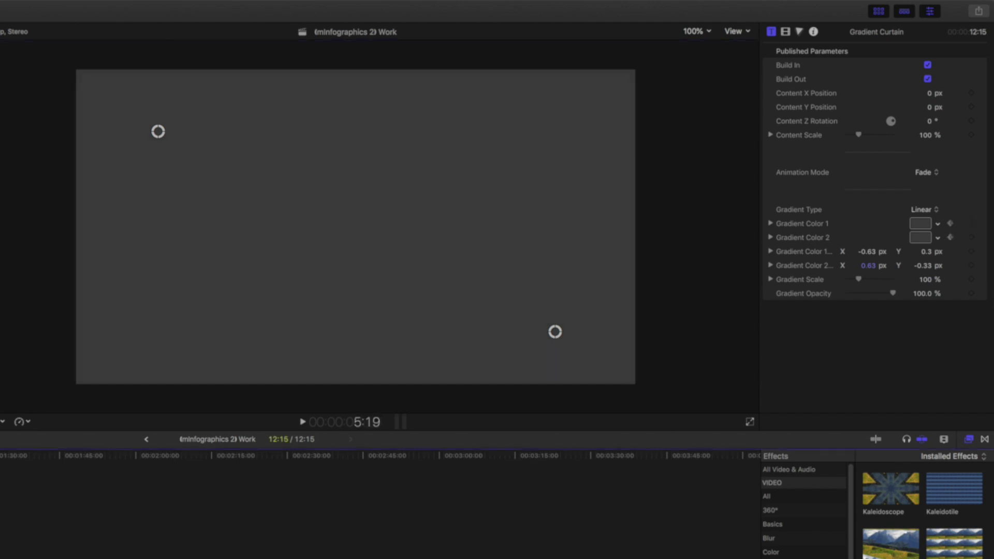
click(919, 225)
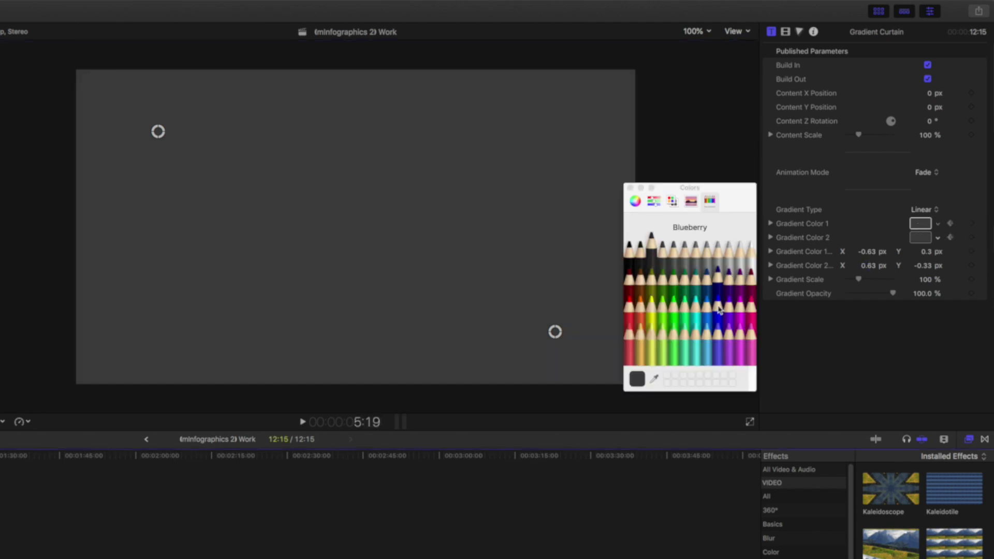
click(706, 319)
click(922, 238)
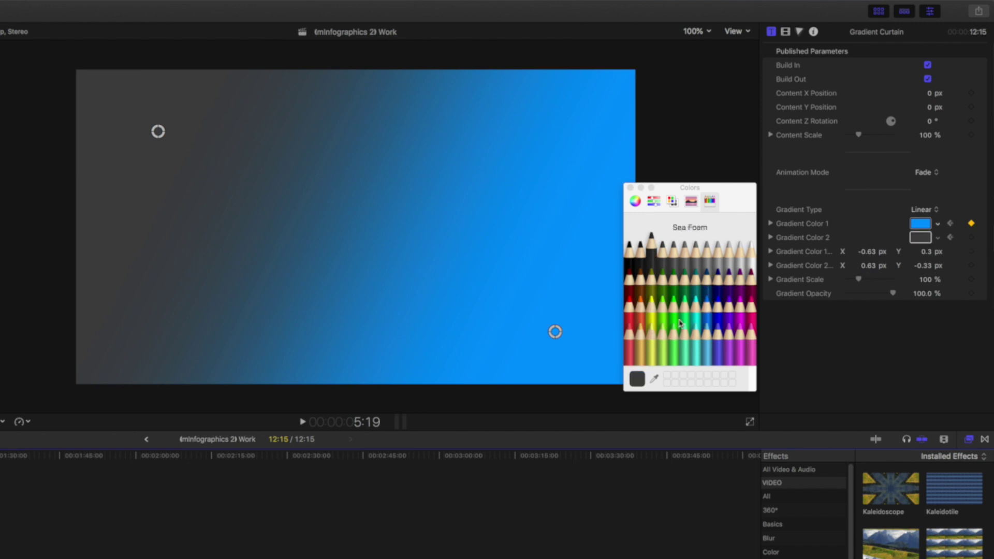
click(686, 320)
click(630, 188)
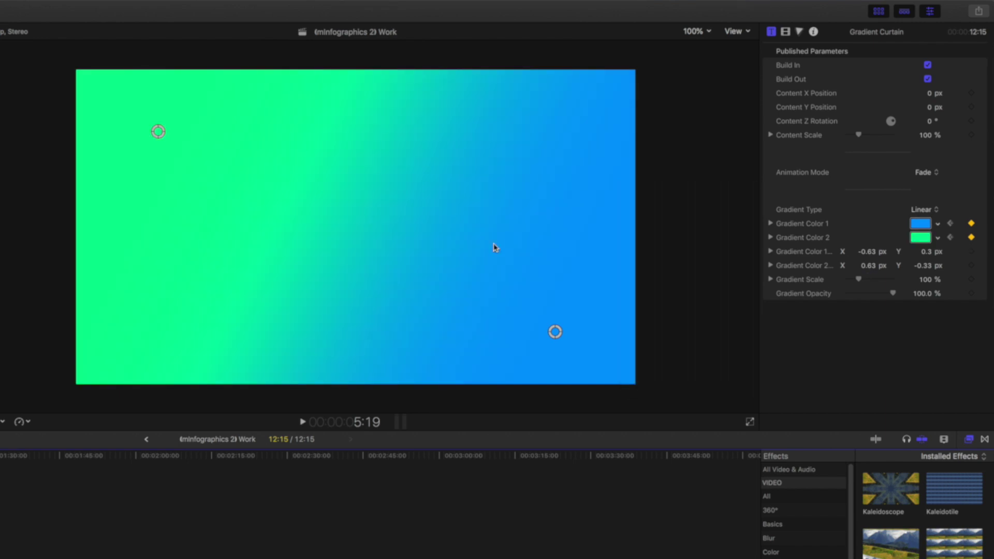
key(space)
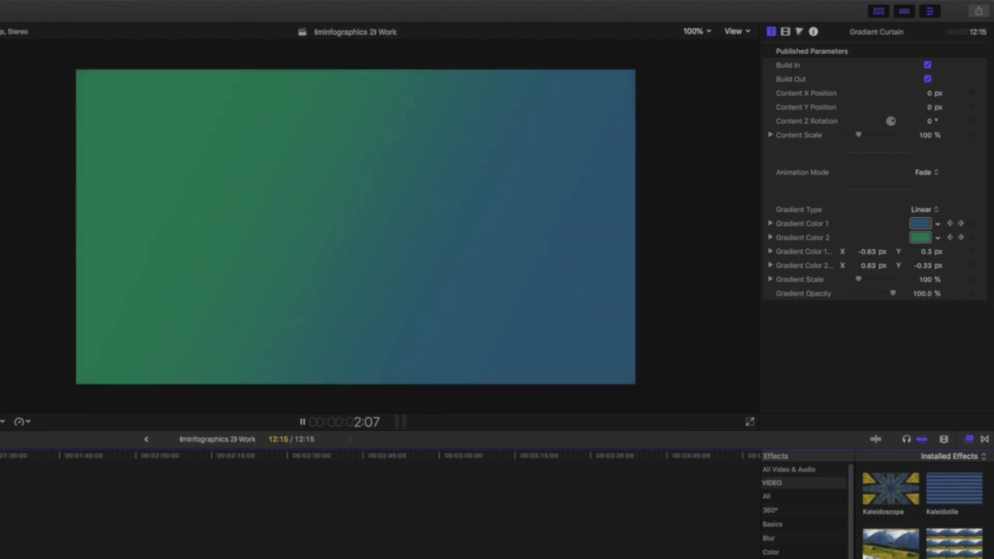
Step: Stop playback, place the Comparative Bar Chart title above the Gradient Curtain at the timeline's start, and select it near 1:19
key(space)
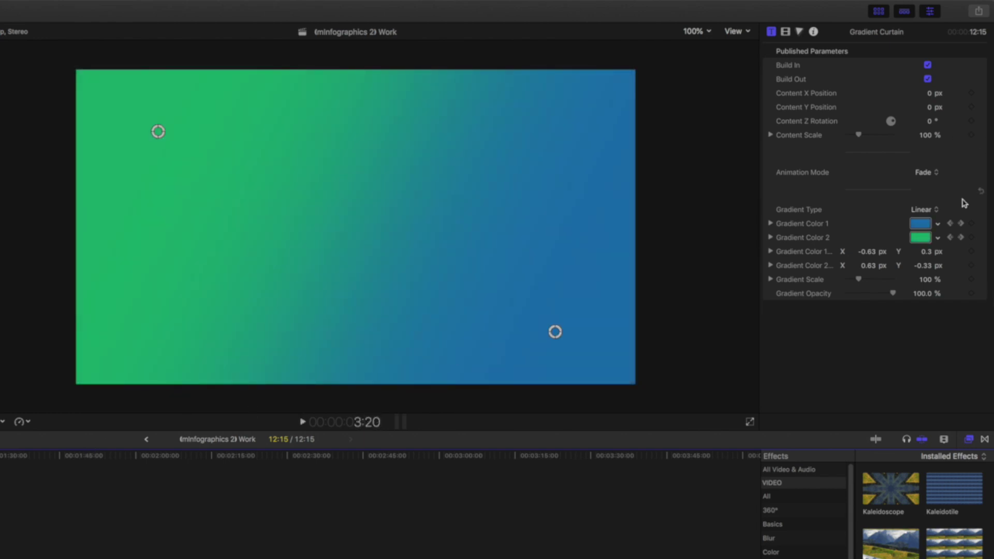
mouse_move(976, 229)
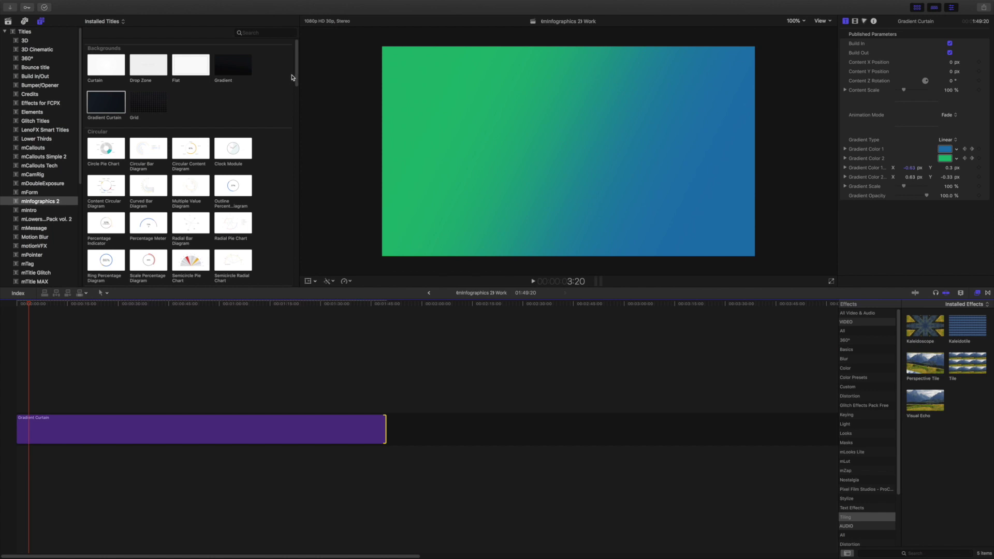
mouse_move(296, 71)
mouse_down()
mouse_move(297, 90)
mouse_move(298, 78)
mouse_up()
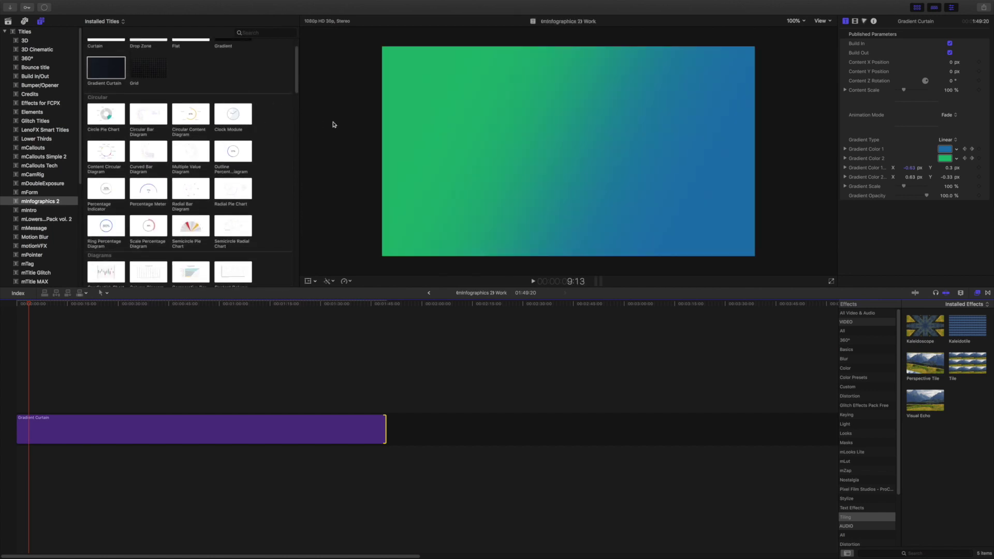
scroll(274, 150, down, 5)
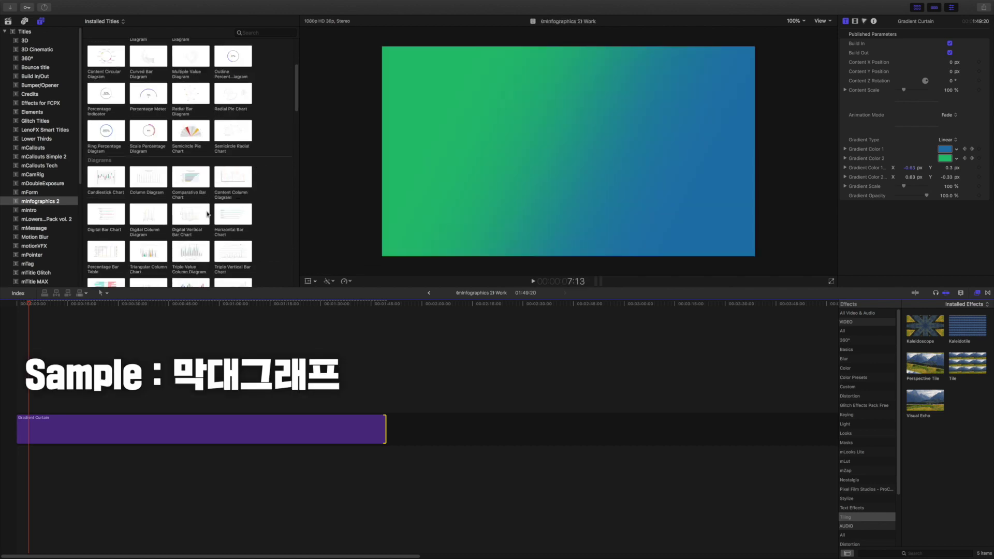
drag(188, 178, 18, 372)
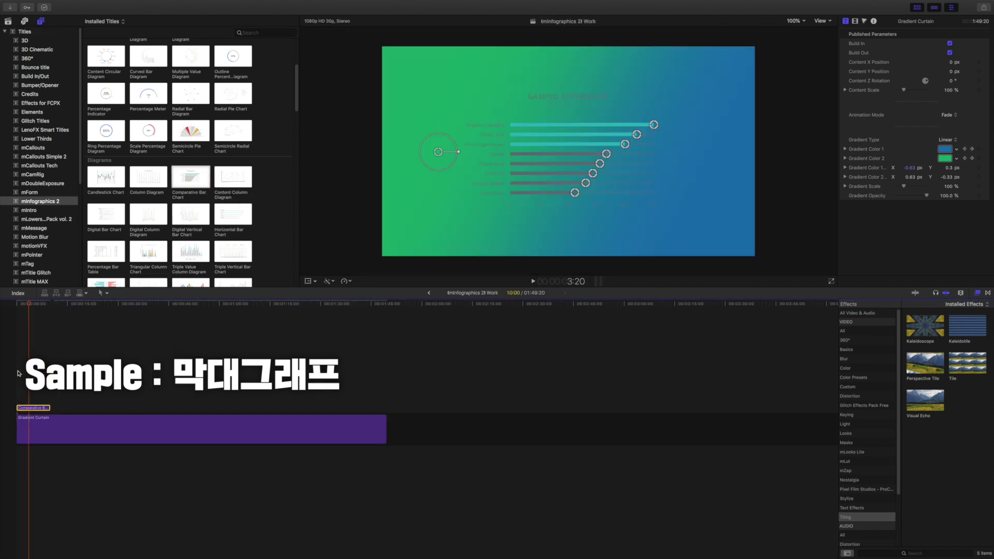
click(20, 371)
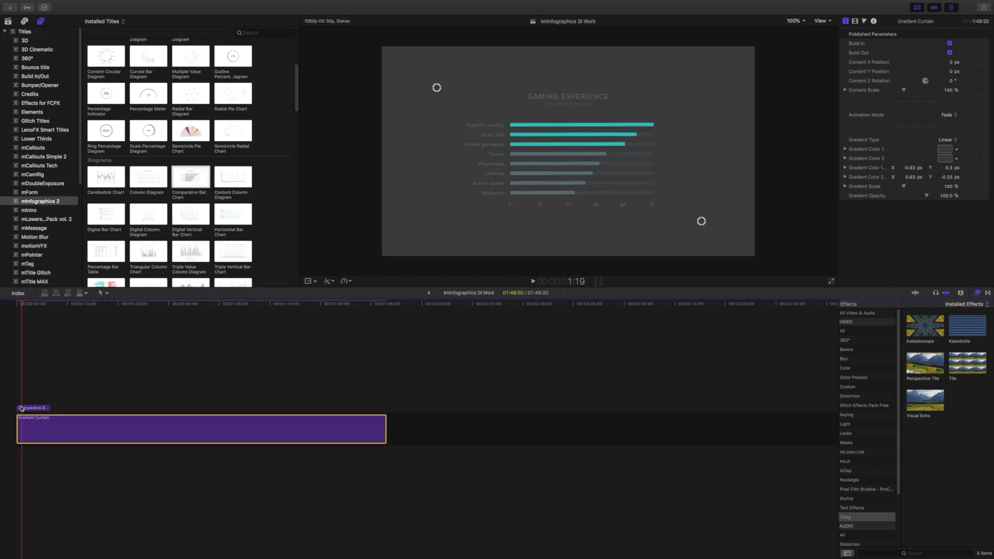
click(41, 407)
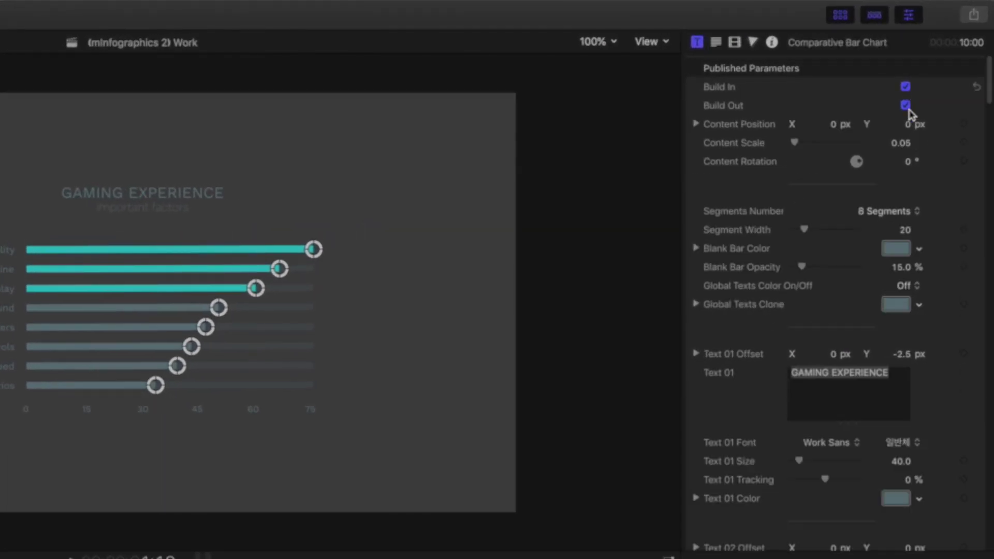
Step: Turn off Build In and Build Out for the Comparative Bar Chart and preview it from the start
click(950, 43)
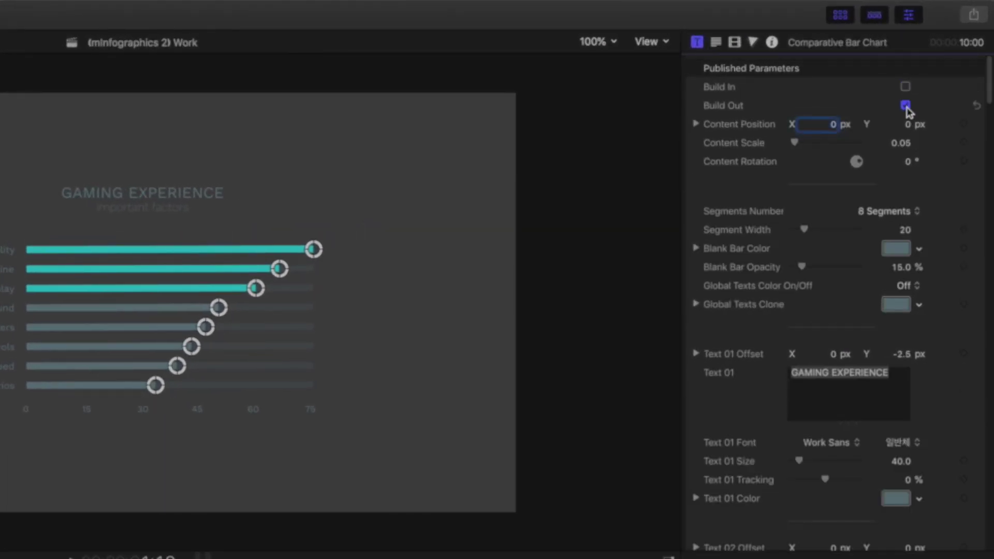
click(906, 106)
key(Home)
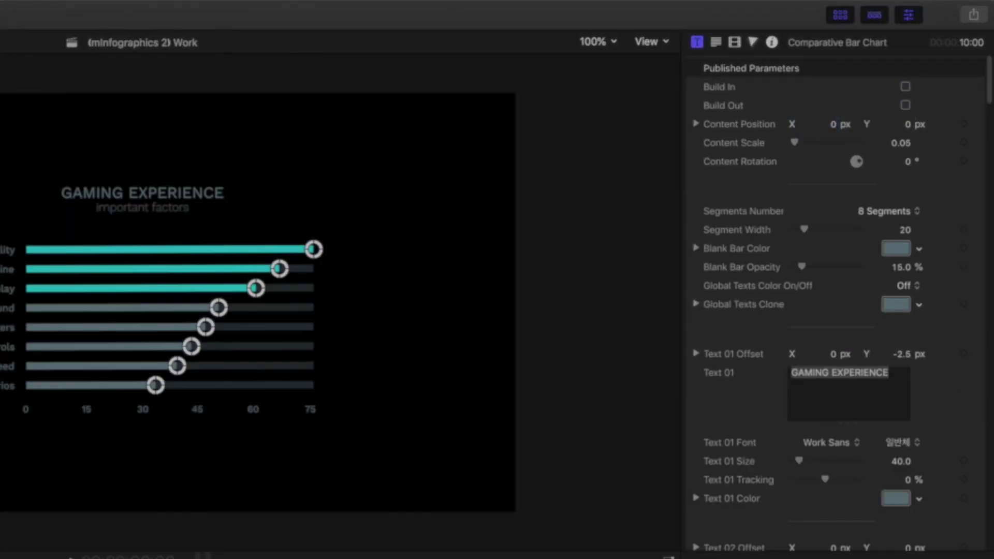
key(space)
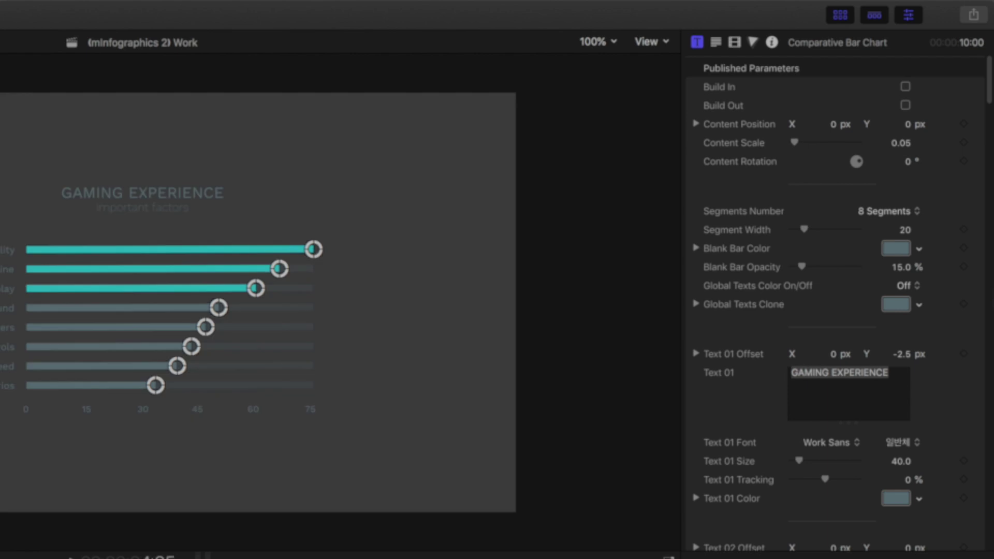
key(Home)
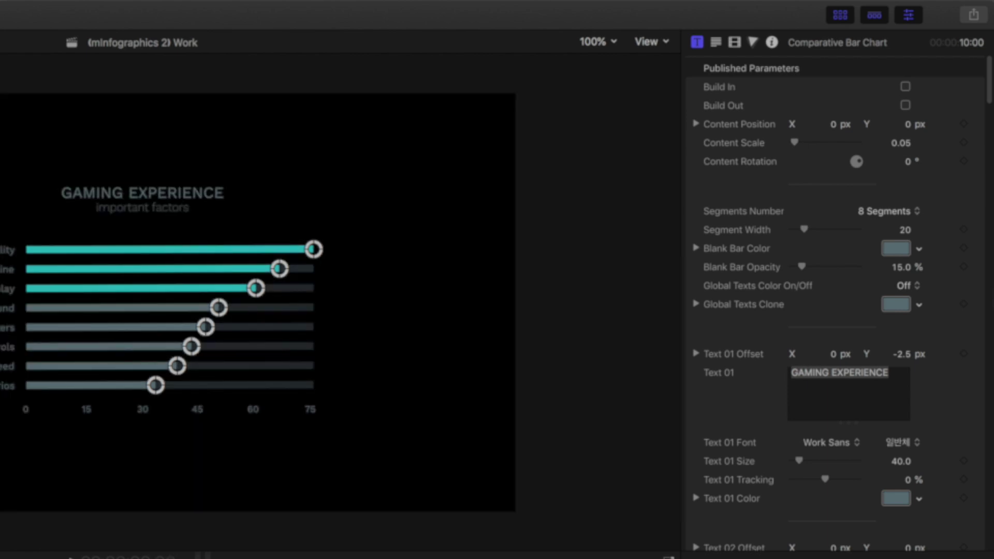
key(space)
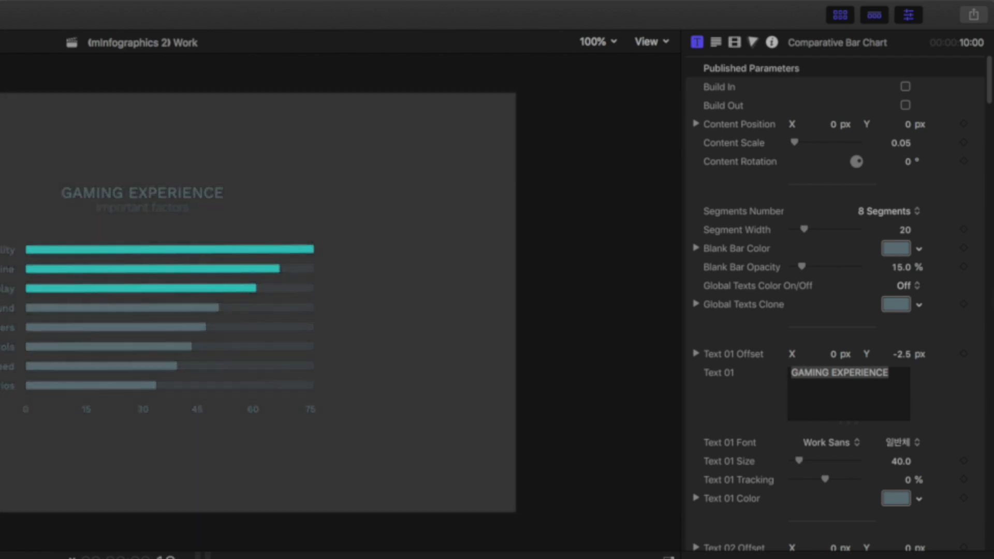
Step: Turn the chart's Build In and Build Out back on, and try a Content Scale of 0.09 before resetting it
click(905, 87)
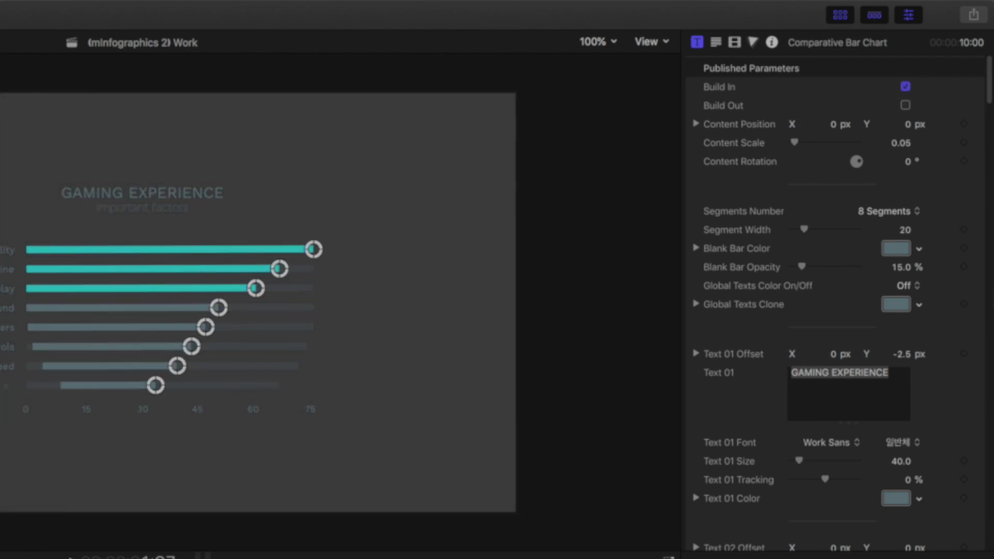
key(Home)
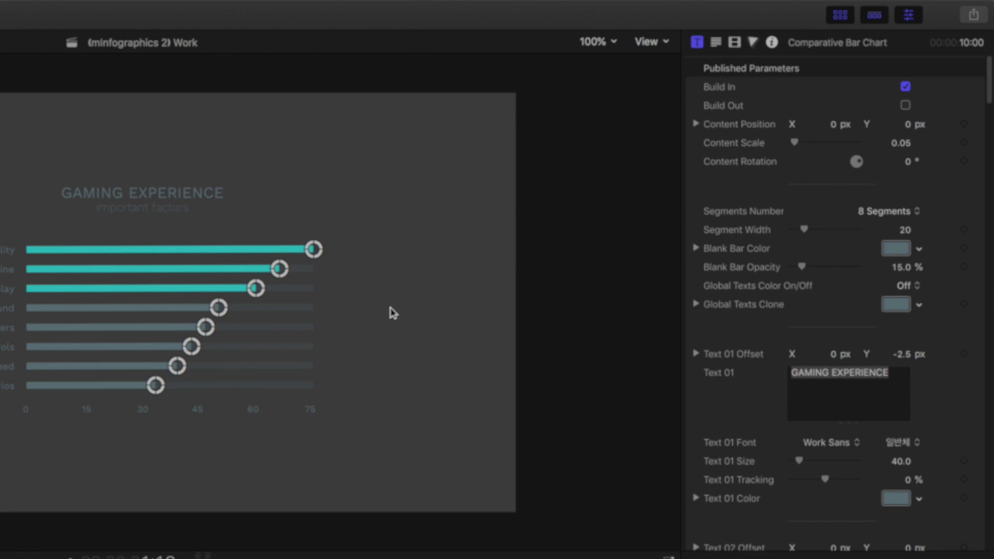
click(905, 105)
mouse_move(796, 144)
mouse_down()
mouse_move(815, 143)
mouse_move(800, 151)
mouse_up()
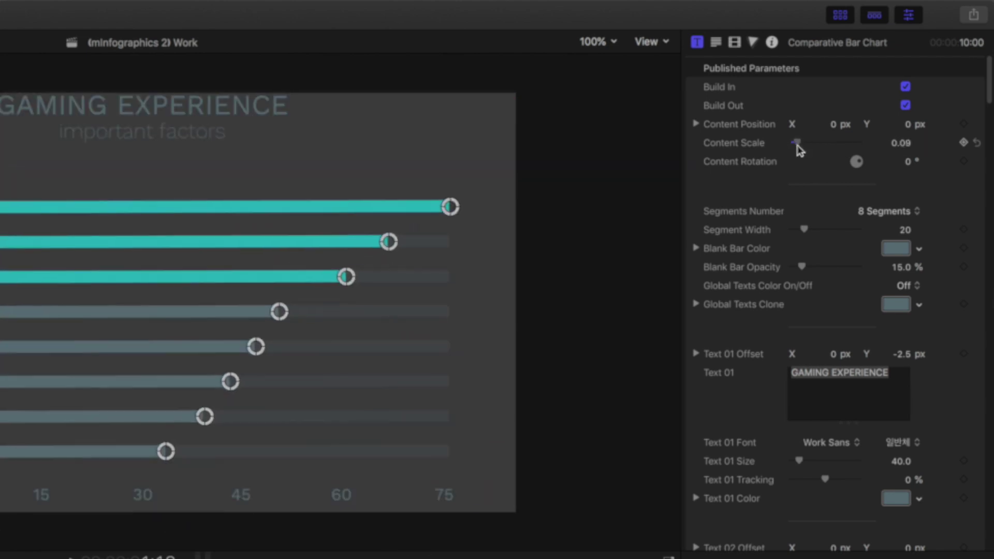
click(978, 144)
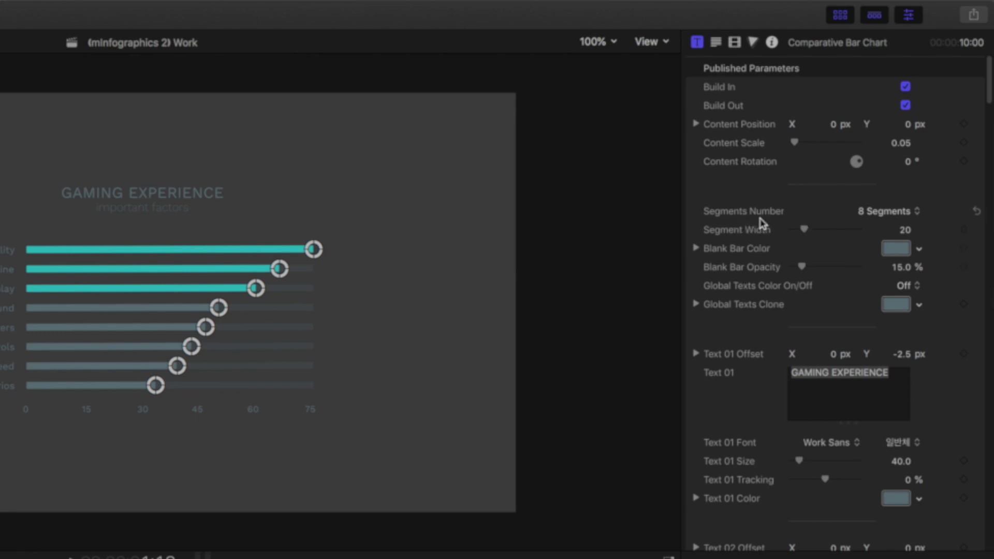
Step: Try 15 Segments on the bar chart, and set the Segments Number to 2 Segments
click(891, 212)
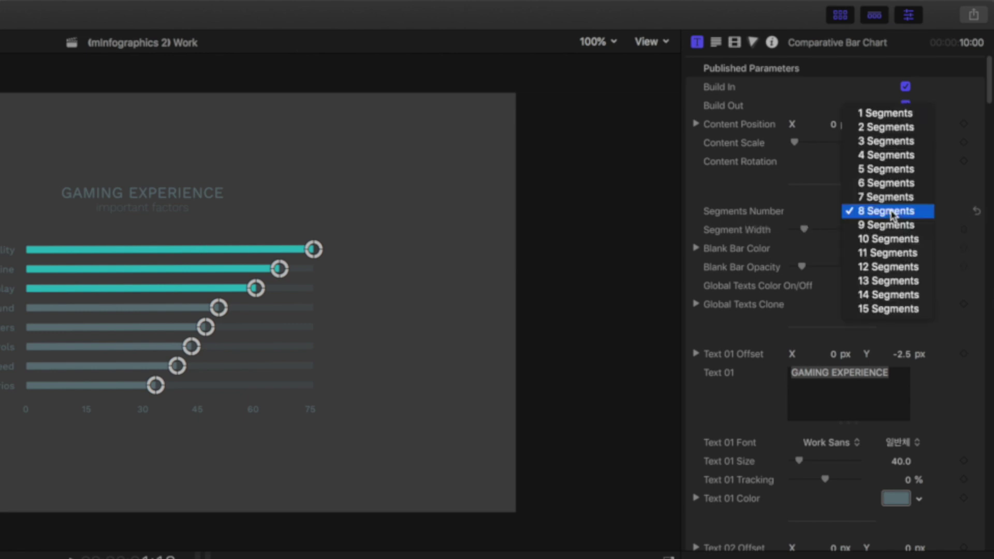
click(892, 212)
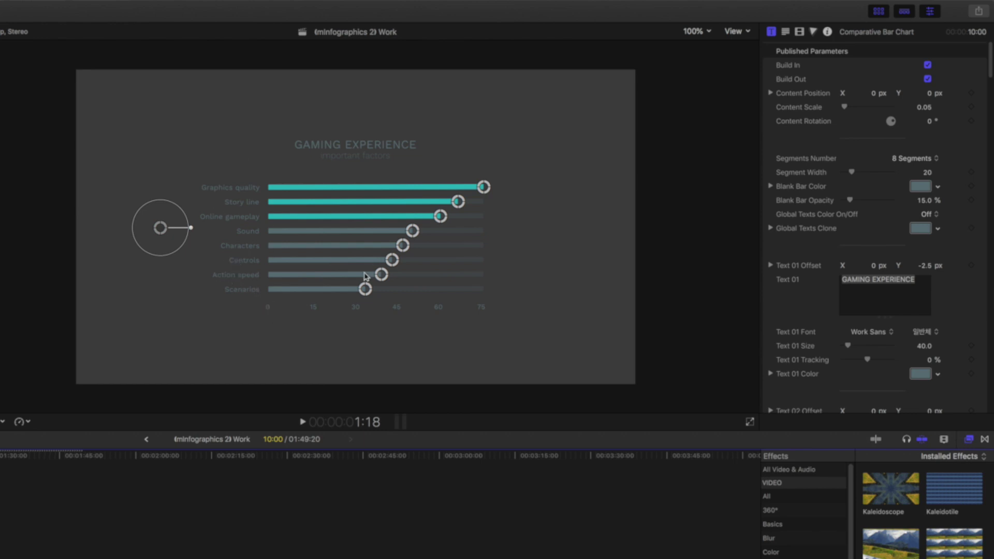
click(914, 159)
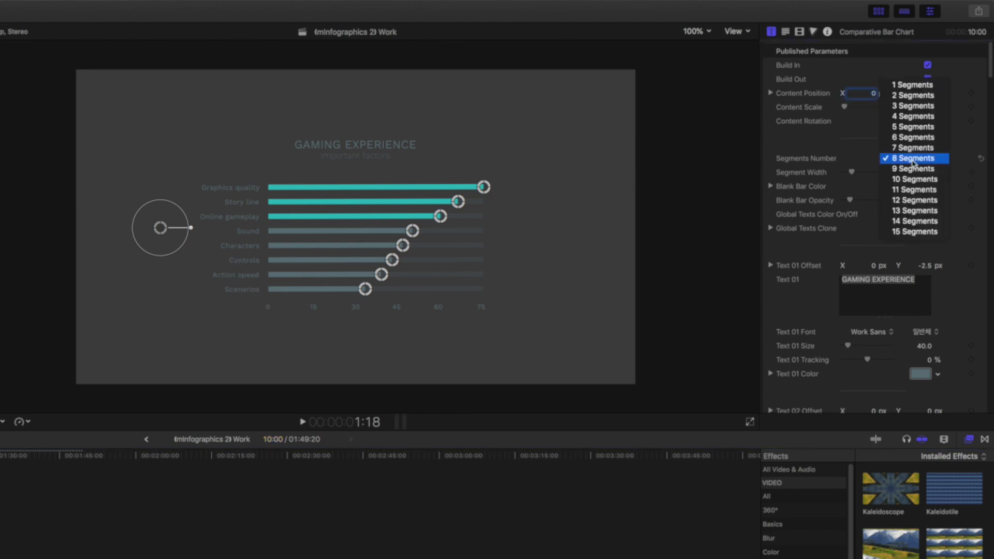
click(919, 232)
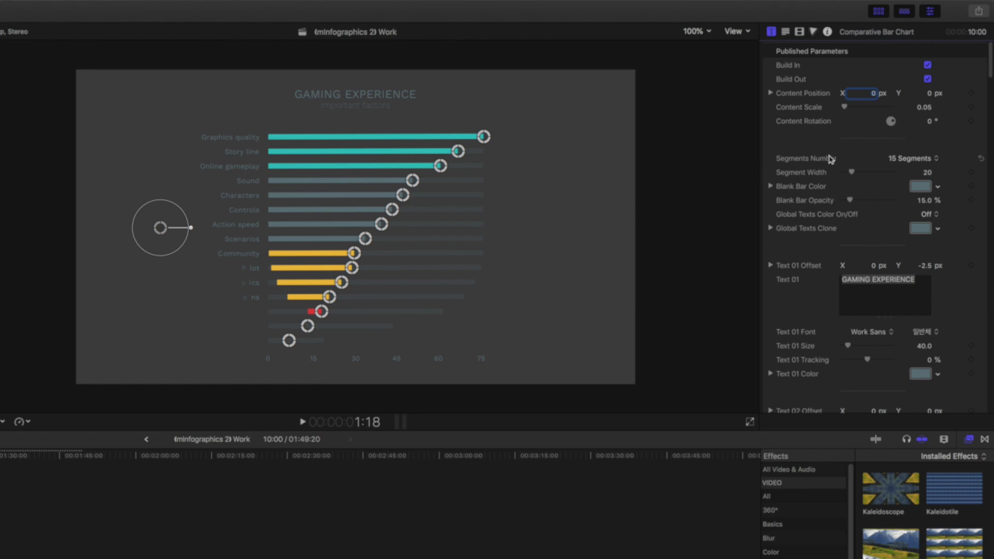
click(920, 160)
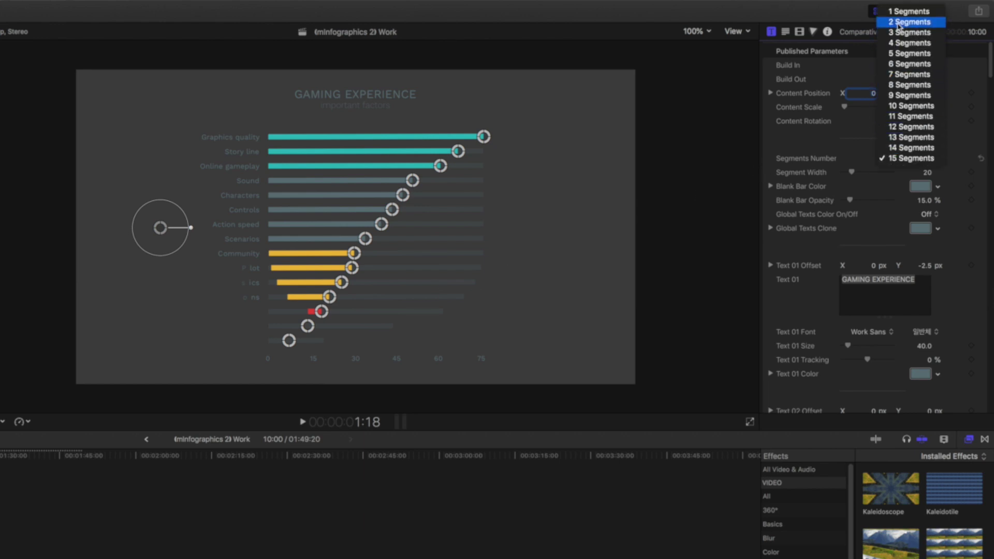
click(769, 181)
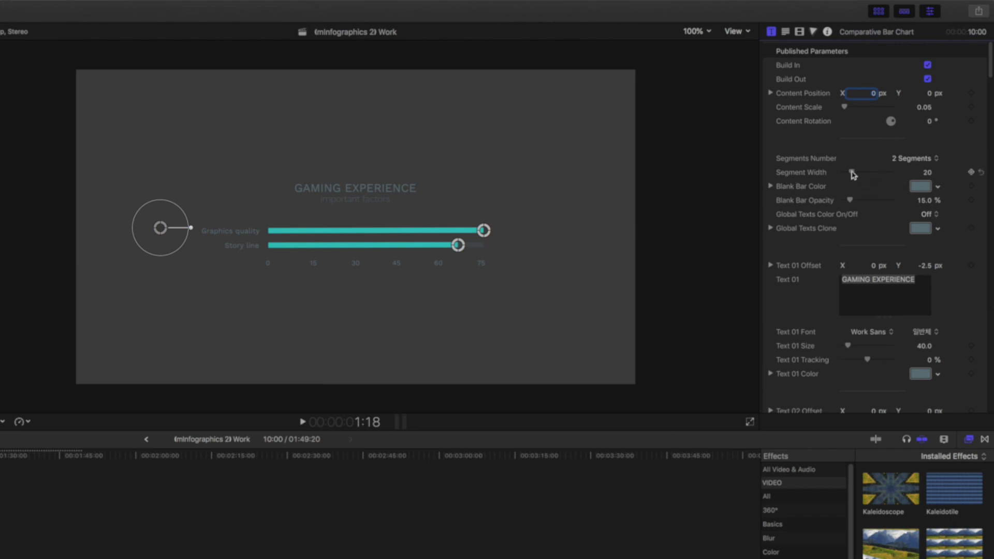
Step: Set the chart's Segment Width to 38 and its Blank Bar Opacity to 51.75%
drag(853, 174, 861, 176)
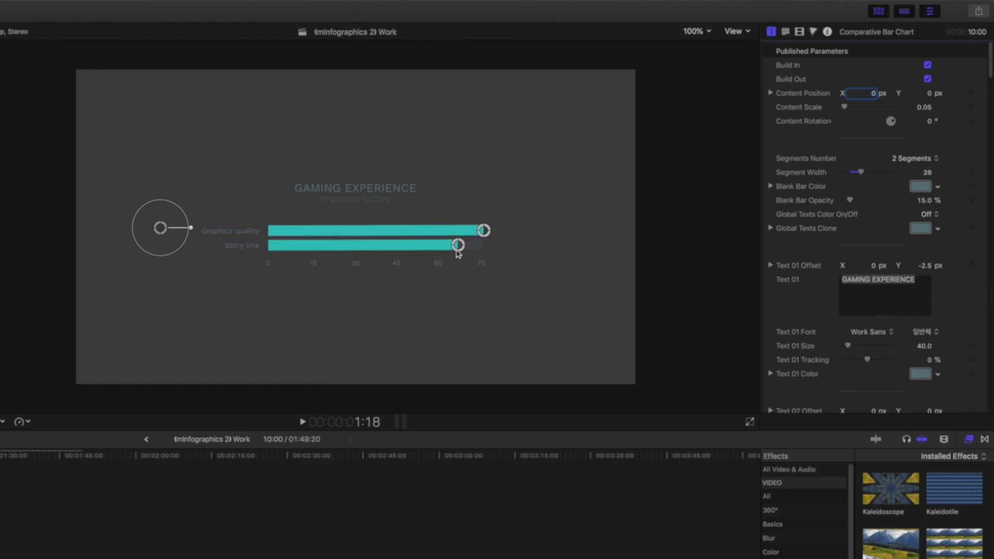
mouse_move(482, 232)
mouse_down()
mouse_move(437, 229)
mouse_move(484, 230)
mouse_up()
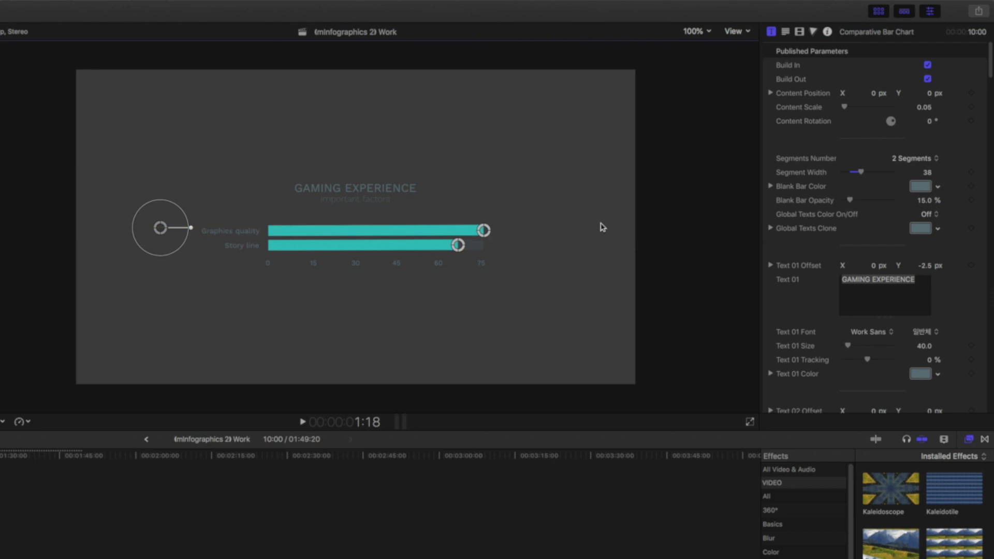
mouse_move(849, 202)
mouse_down()
mouse_move(880, 201)
mouse_move(853, 202)
mouse_move(869, 200)
mouse_up()
Step: Try turning Global Texts Color on and set it back to Off
click(927, 217)
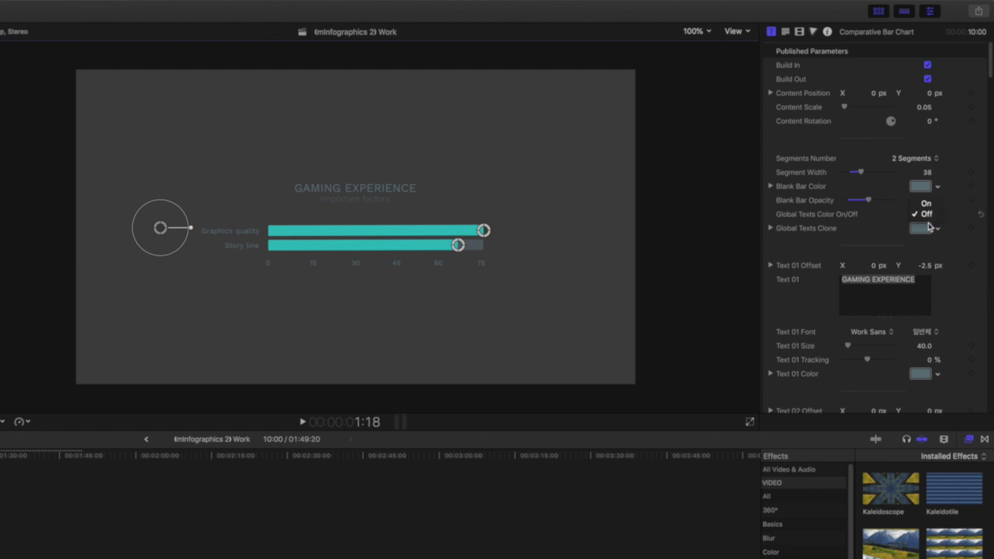
click(930, 202)
click(930, 213)
click(933, 228)
Step: Set the Text 01 Color of the GAMING EXPERIENCE title to Sky
click(897, 306)
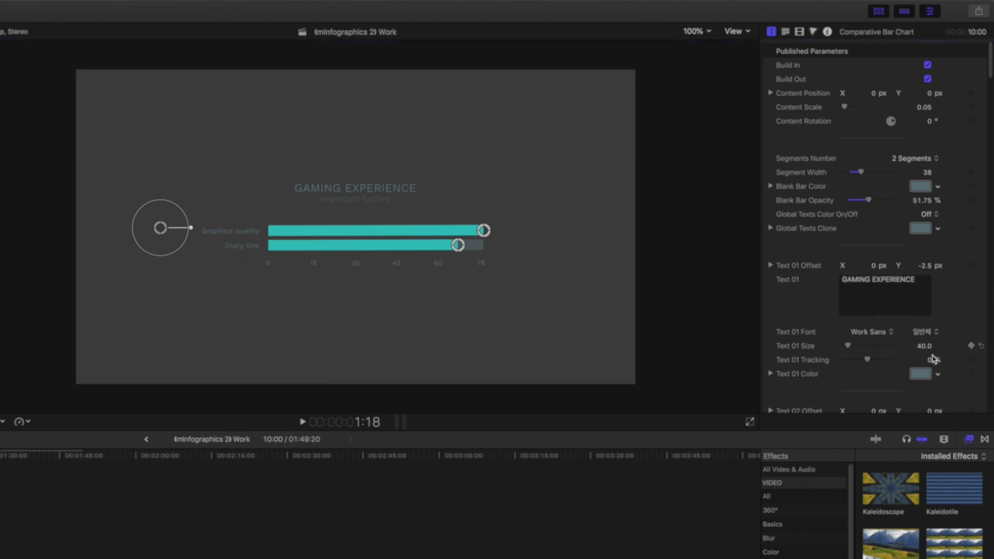
click(922, 374)
click(711, 336)
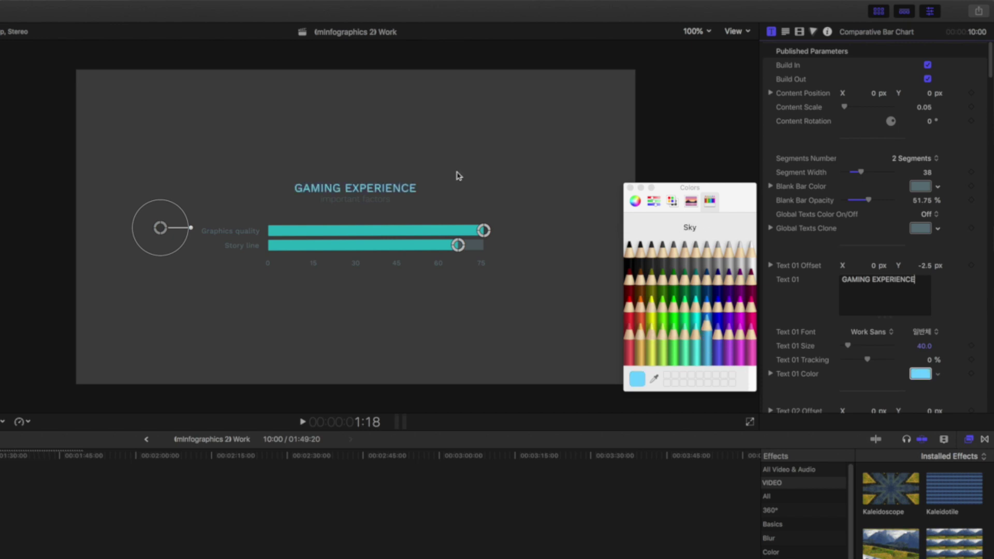
click(631, 188)
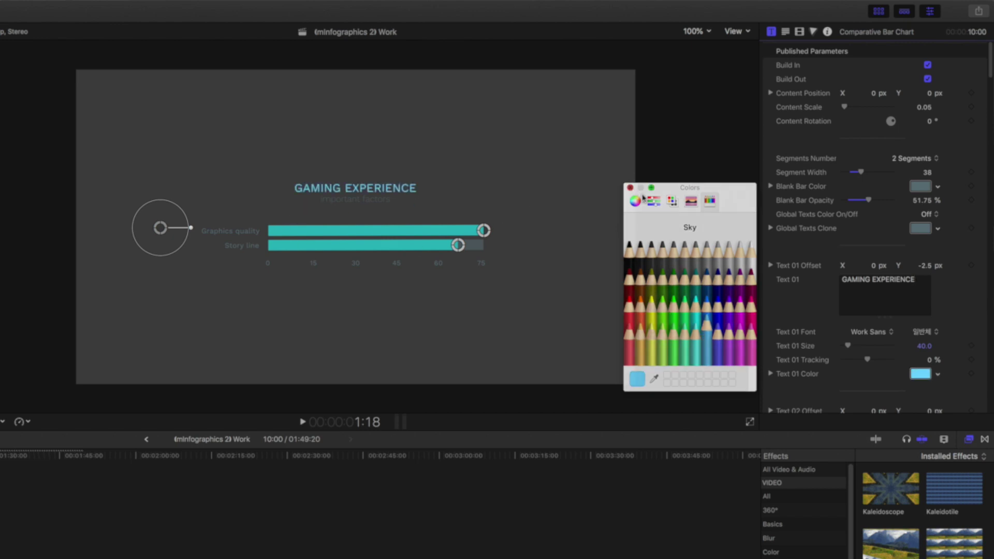
Step: Set the Text 03 Color of the Graphics quality label to Aqua
scroll(940, 306, down, 10)
scroll(920, 278, up, 2)
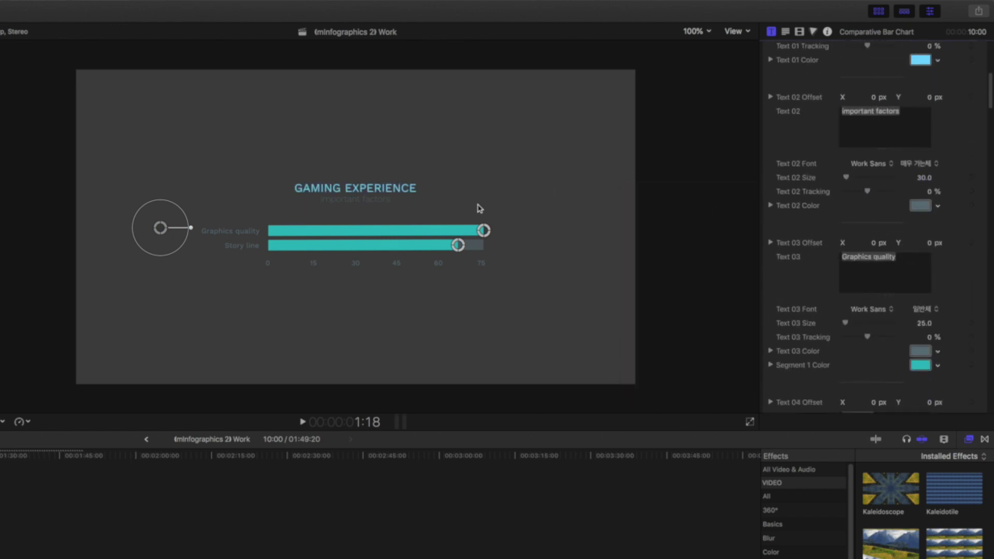
scroll(942, 316, down, 2)
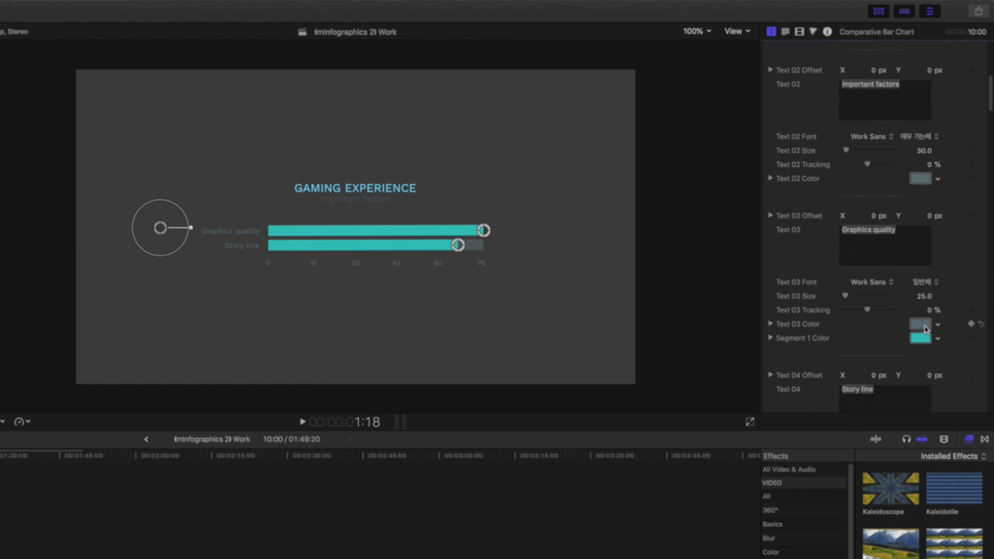
click(926, 330)
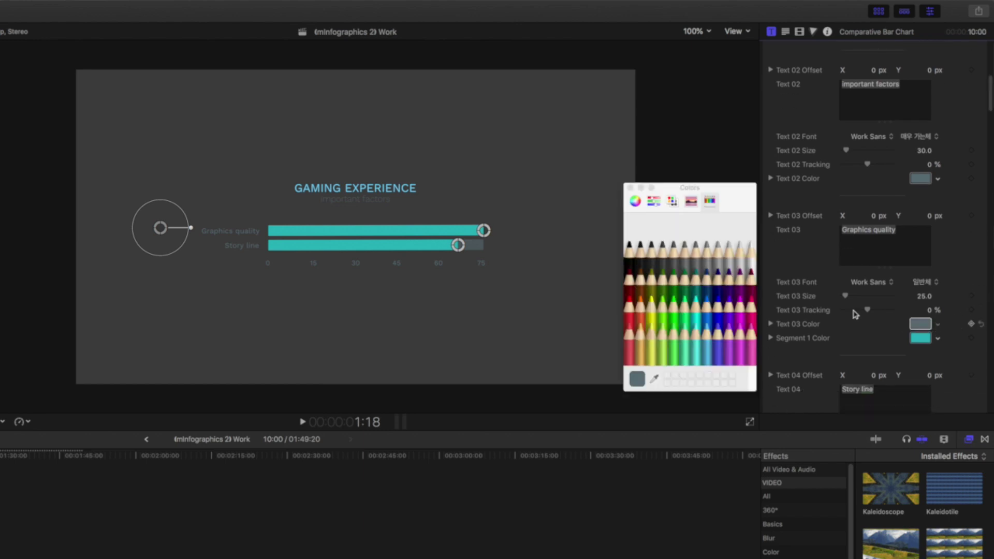
click(700, 311)
click(631, 187)
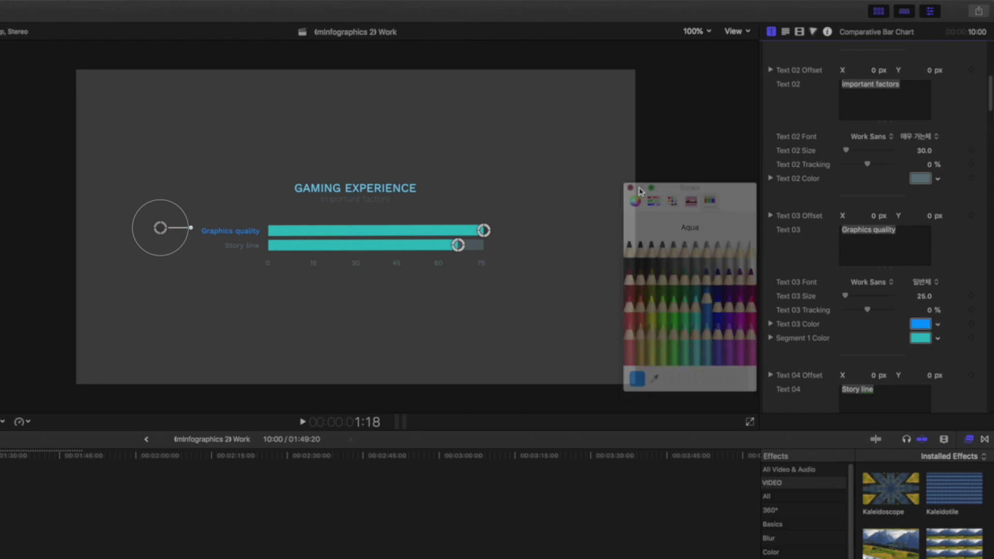
Step: Switch Global Texts Color On/Off to On for the bar chart
scroll(948, 264, up, 10)
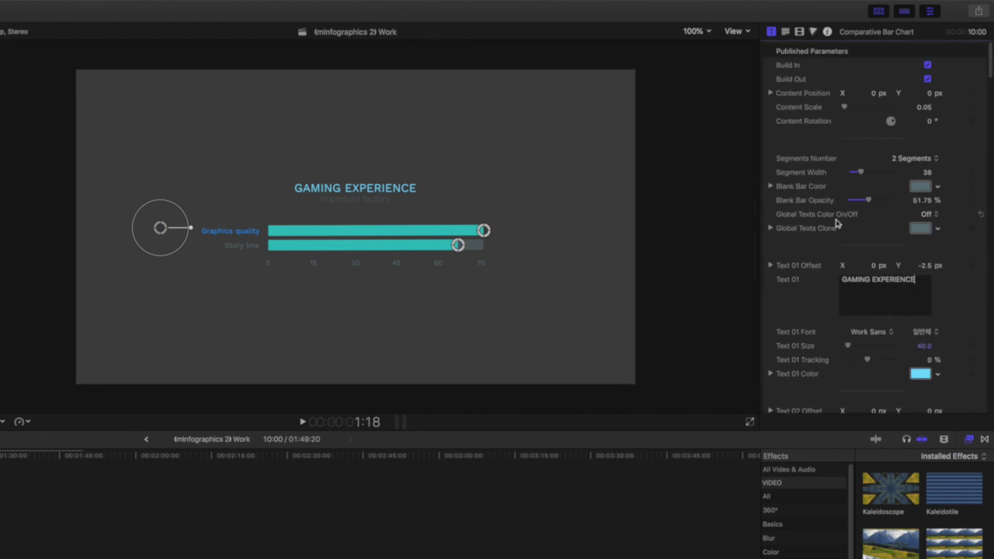
click(929, 217)
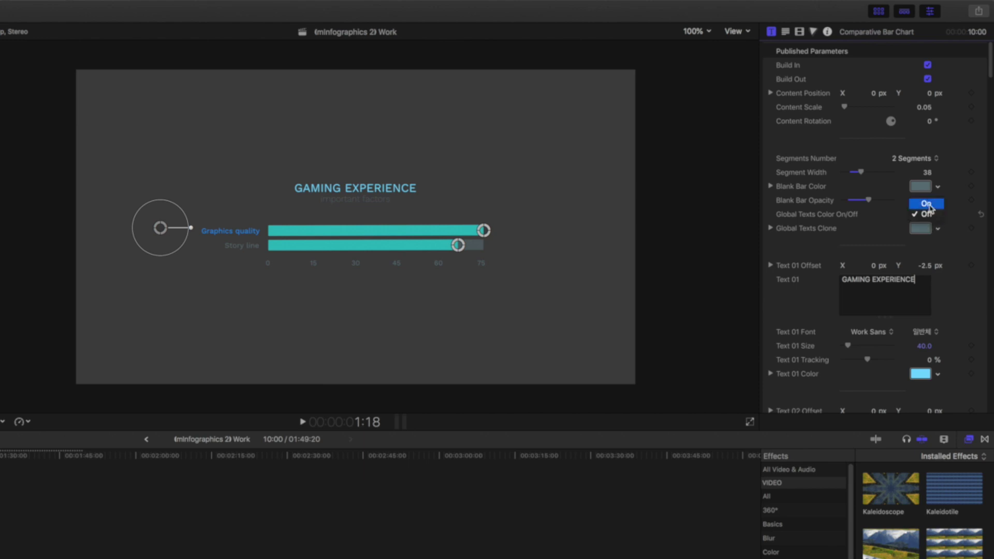
click(927, 203)
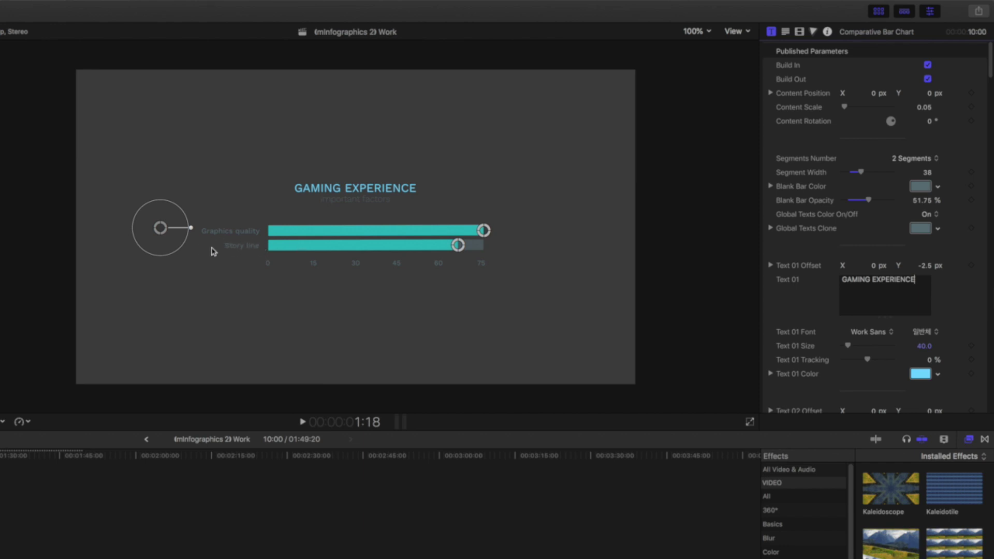
Step: Set the Global Texts Clone color of the bar chart to the bright green Spring pencil color
click(921, 229)
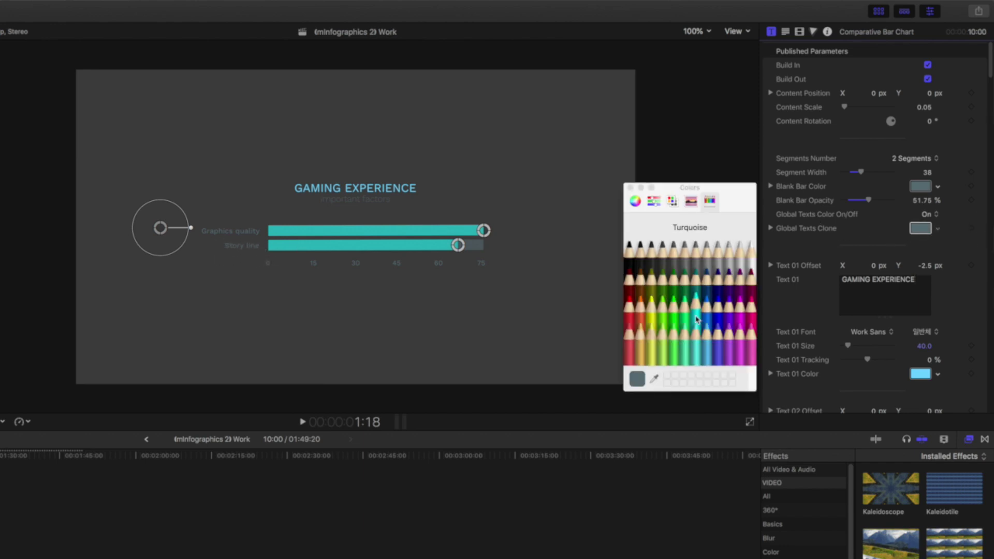
click(712, 314)
click(676, 290)
click(676, 318)
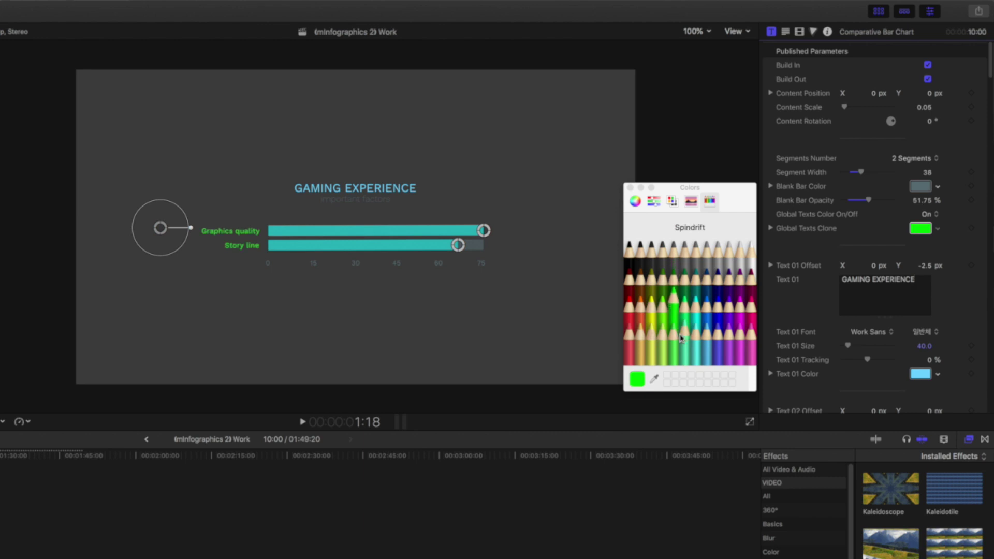
click(631, 188)
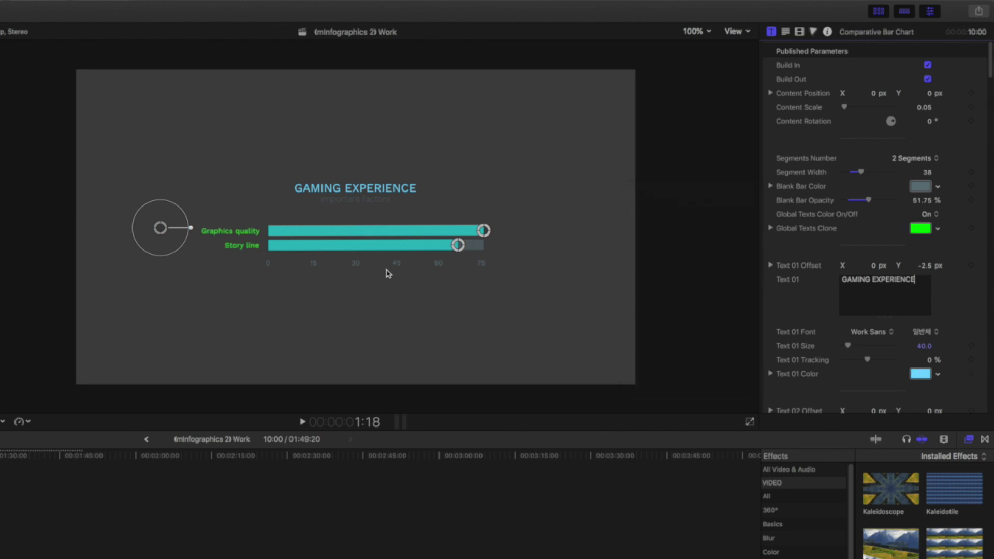
Step: Switch Global Texts Color On/Off to Off for the bar chart
click(925, 232)
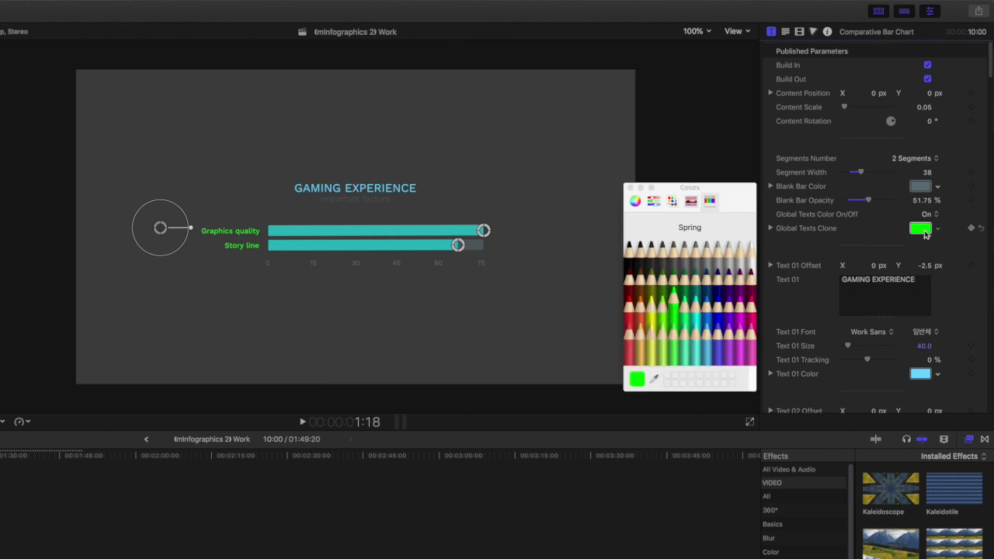
click(927, 214)
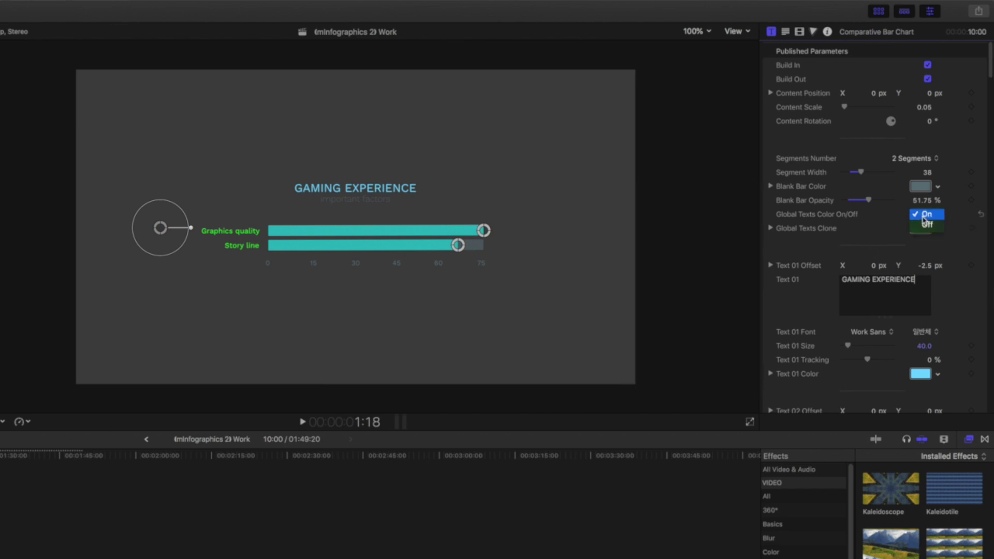
click(925, 226)
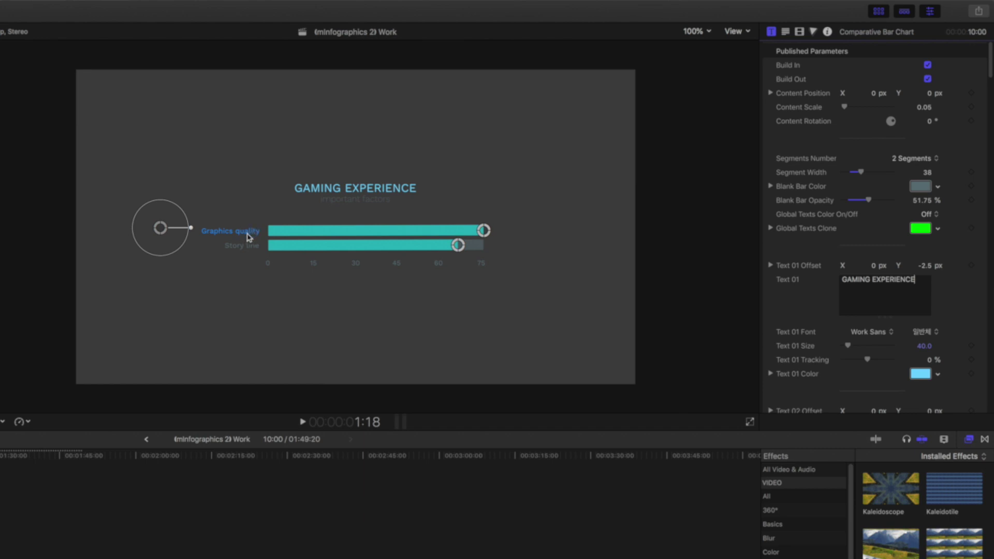
Step: Set the Segment 1 Color of the Graphics quality bar to Magenta
scroll(938, 325, down, 10)
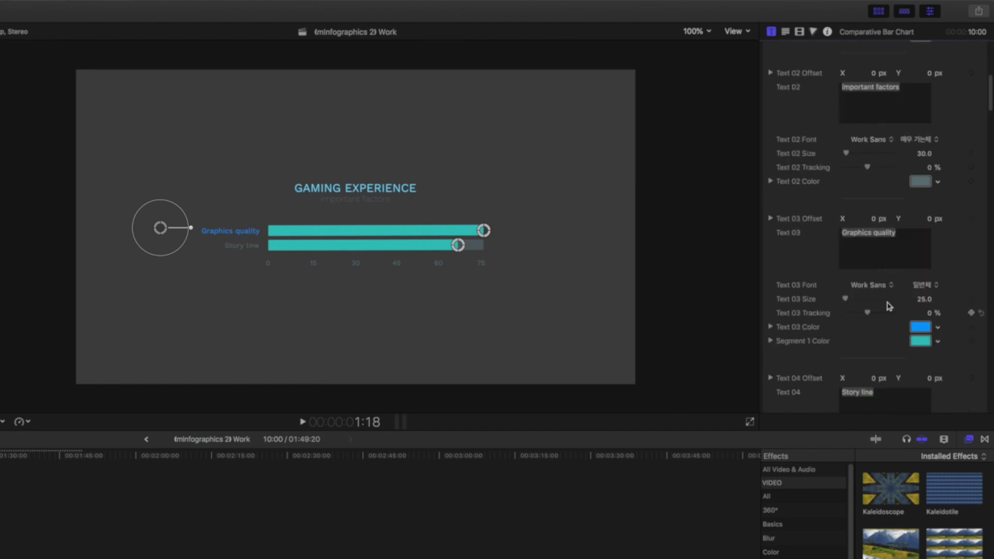
click(872, 284)
click(875, 287)
click(921, 327)
click(631, 188)
click(921, 341)
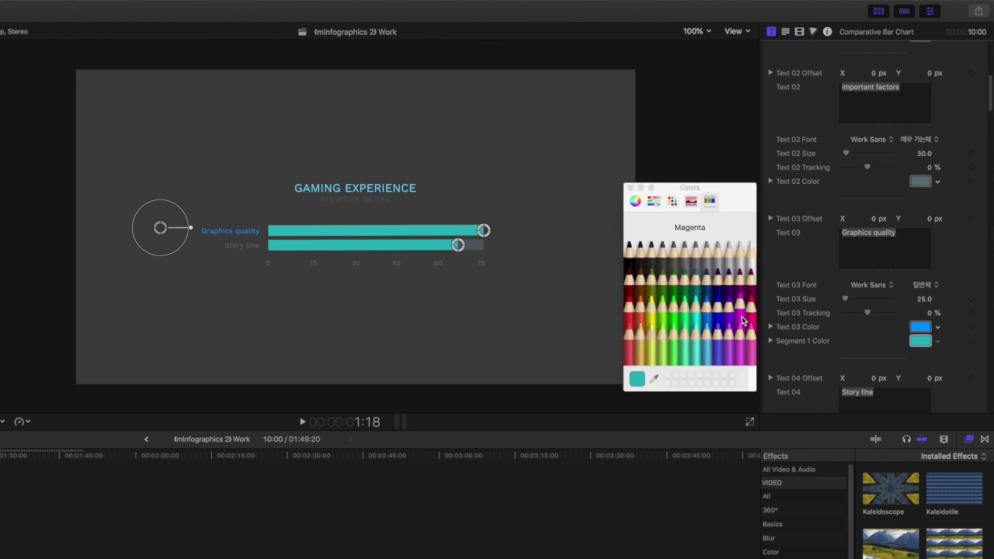
click(740, 303)
click(630, 188)
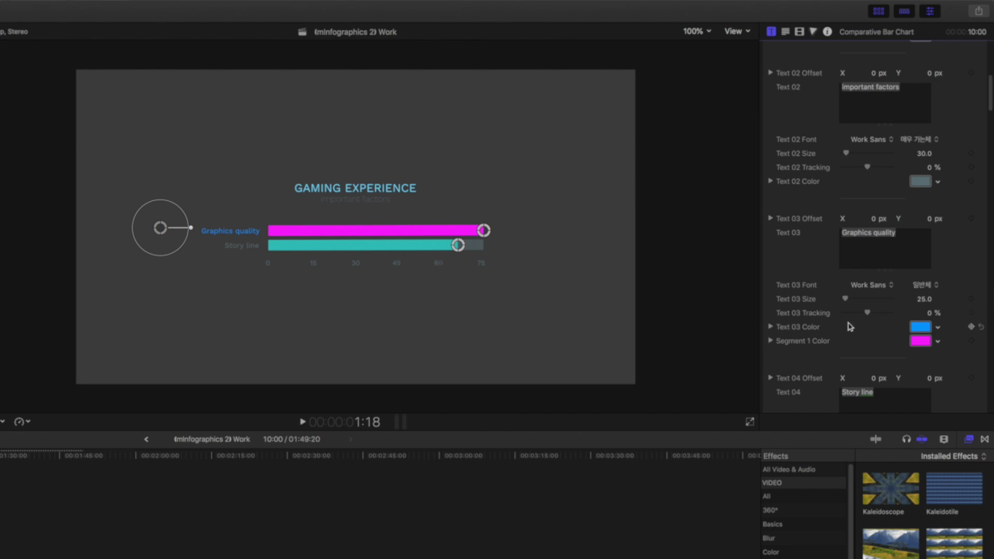
Step: Look through the bar chart's text and segment color parameters and its Segments Number options
scroll(920, 321, down, 8)
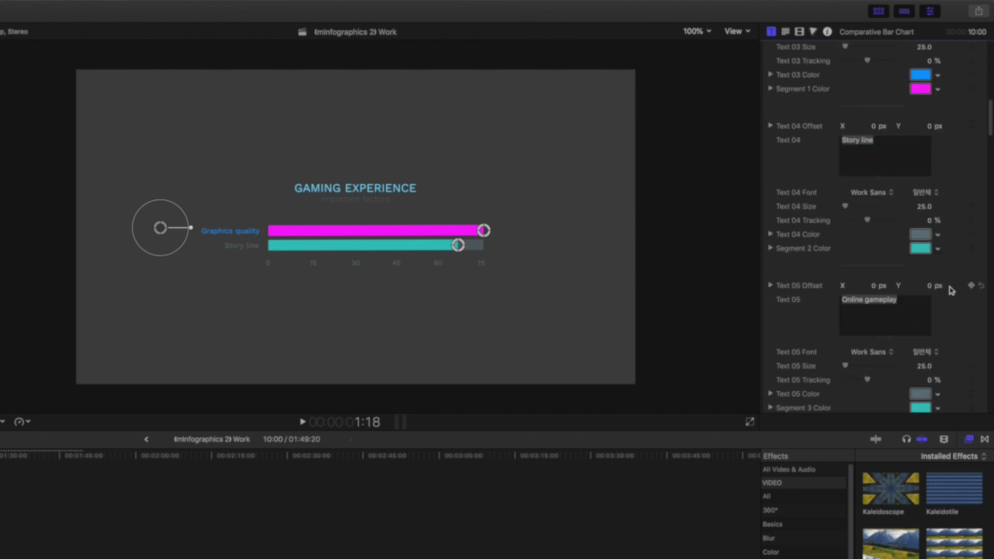
scroll(950, 284, up, 20)
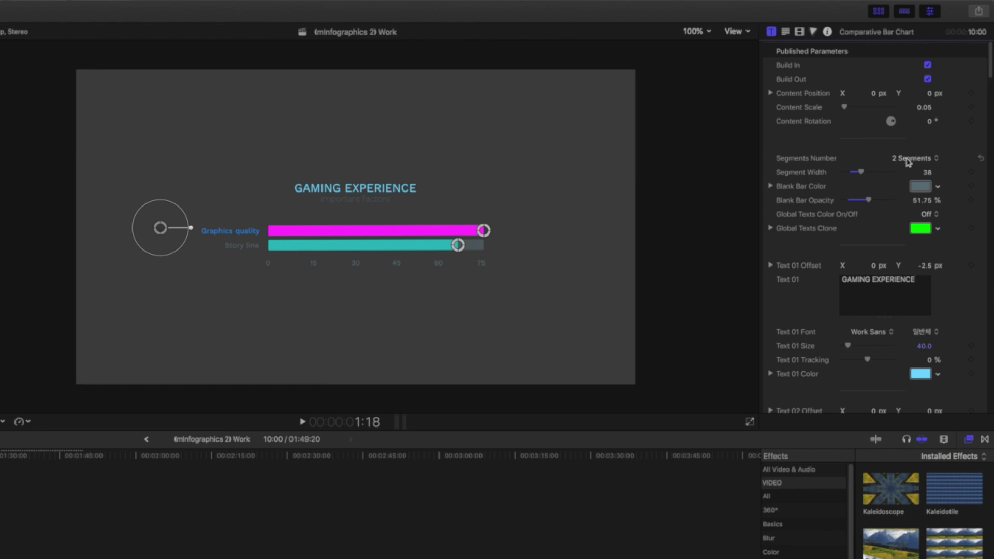
click(908, 162)
click(907, 159)
drag(992, 67, 992, 116)
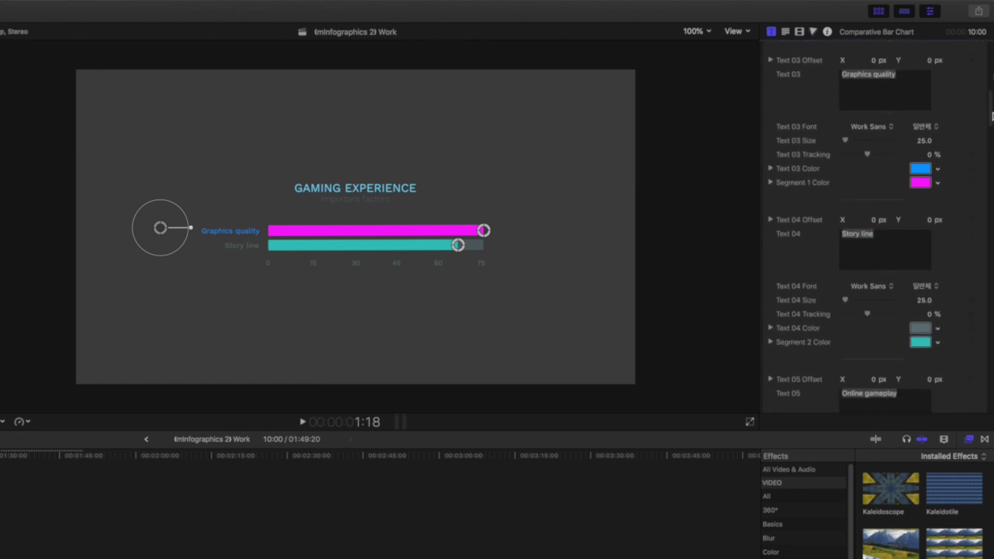
scroll(952, 118, up, 15)
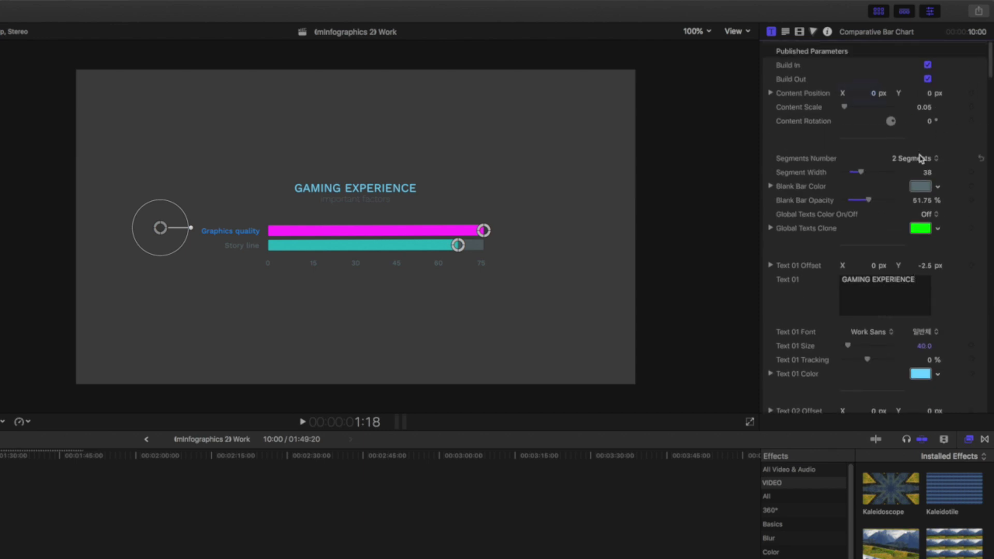
Step: Try a Segments Number of 15 Segments, look through the added text parameters, and set it back to 2 Segments
click(921, 158)
click(911, 291)
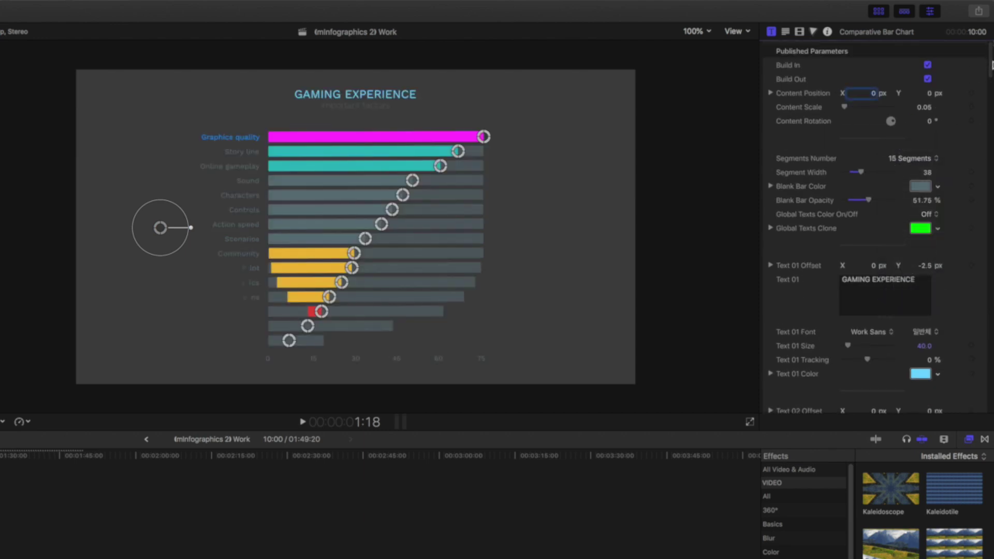
drag(990, 66, 992, 373)
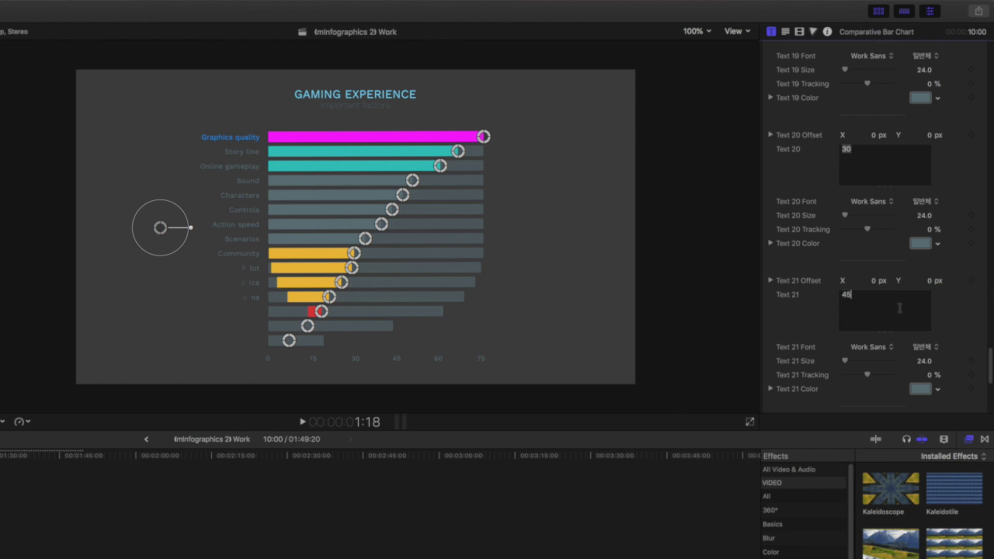
scroll(968, 213, up, 20)
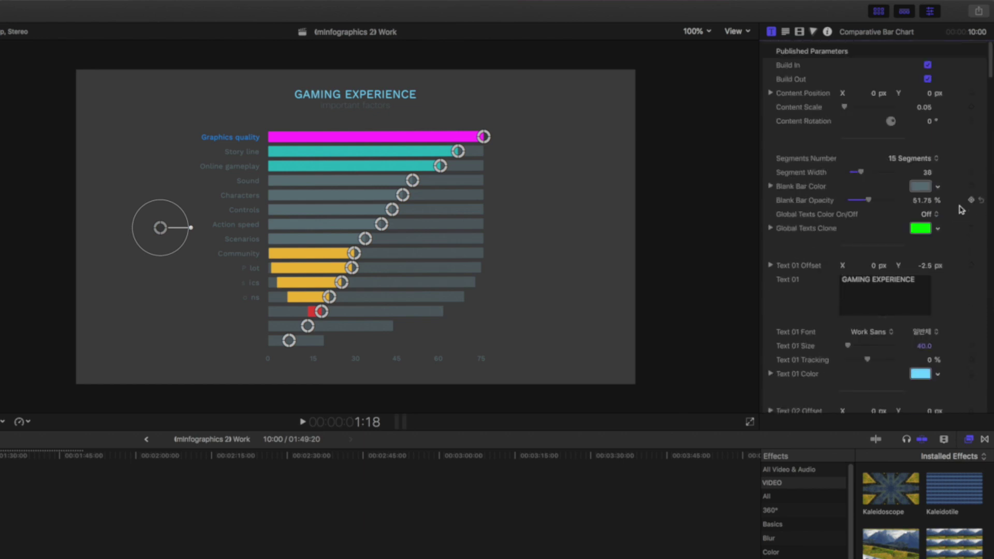
click(910, 158)
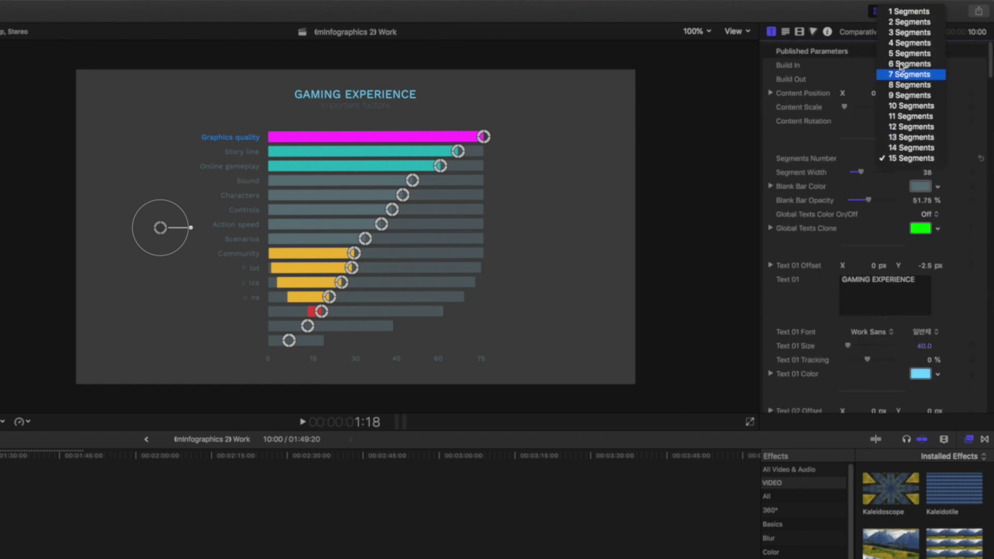
click(903, 23)
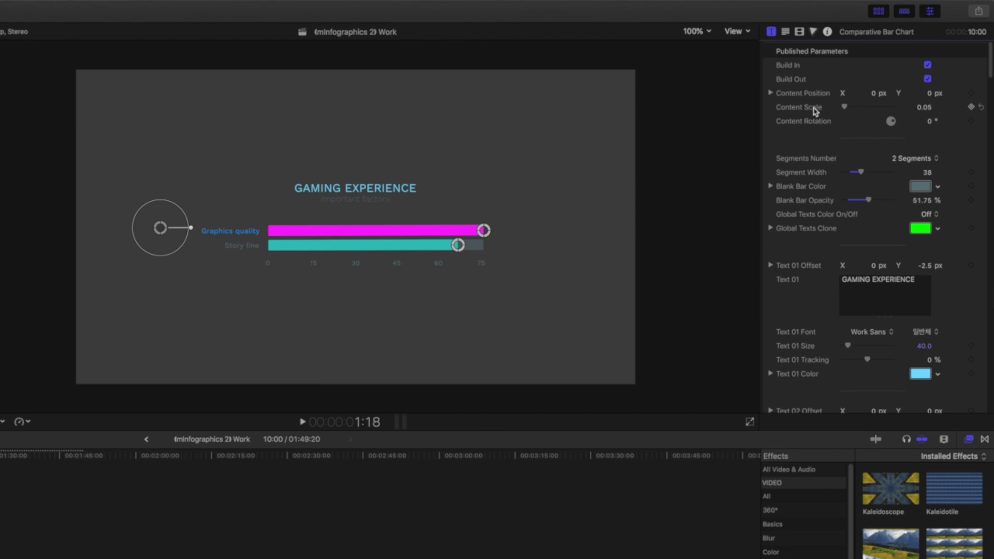
Step: Examine the Segments Number setting and the Text 02 wording of the Important factors subtitle
click(901, 162)
click(900, 163)
scroll(964, 244, down, 3)
scroll(948, 244, down, 4)
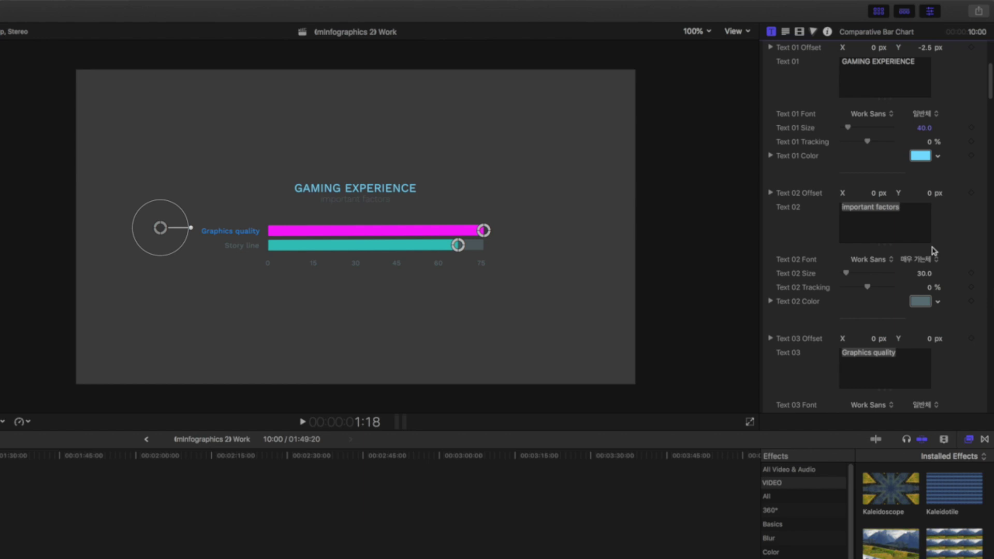
triple_click(909, 210)
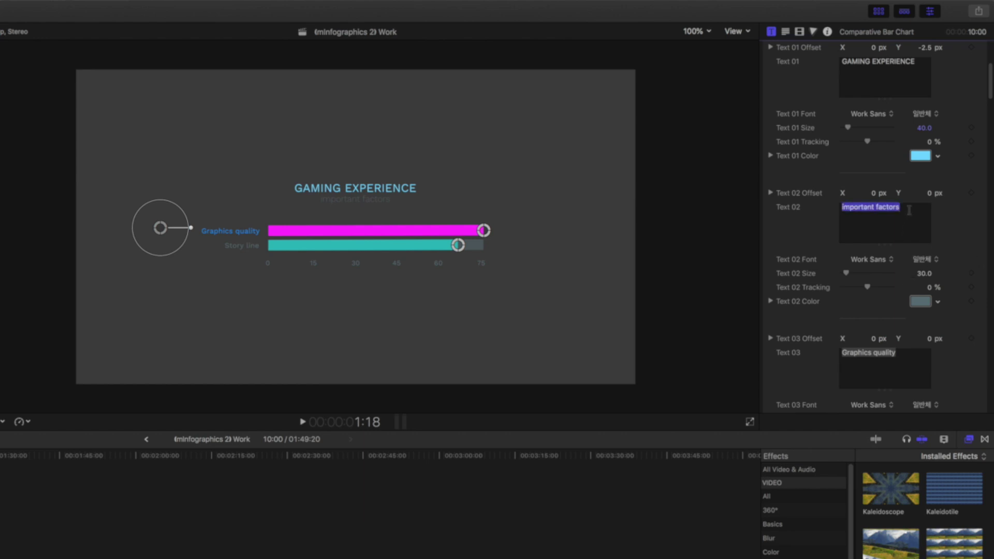
click(958, 222)
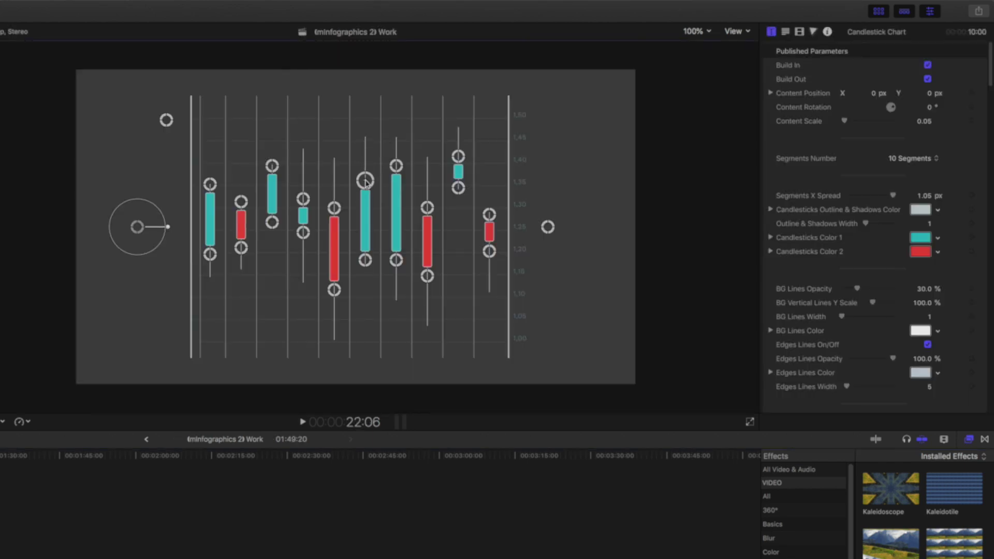
Step: Check the Candlestick Chart's Segments Number options, keep 10 Segments, and delete the chart titles above the Gradient Curtain
click(918, 159)
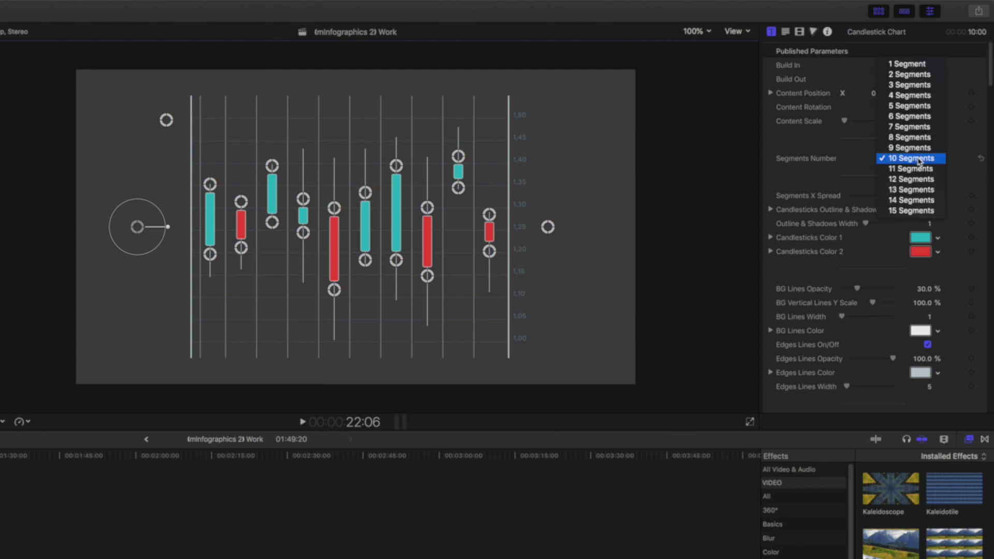
click(919, 161)
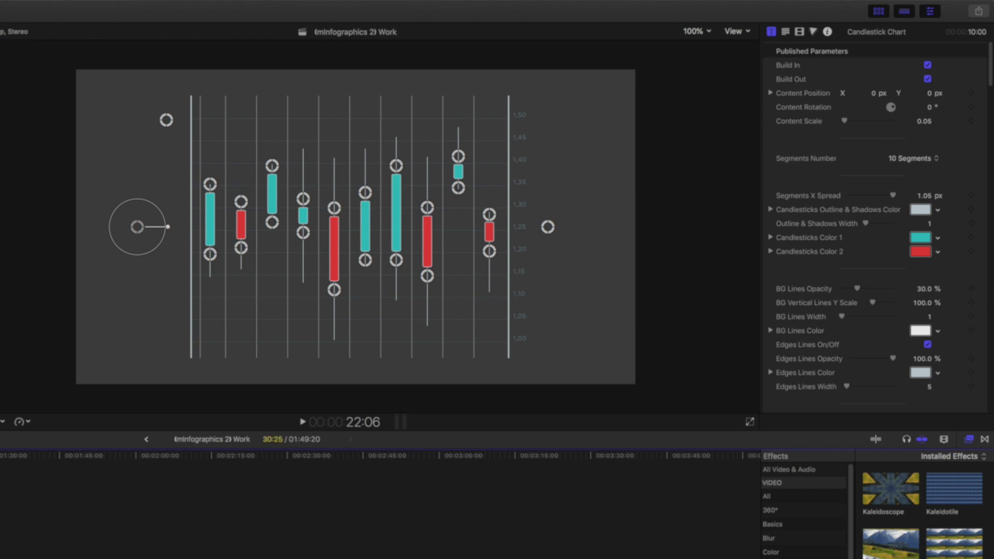
key(Delete)
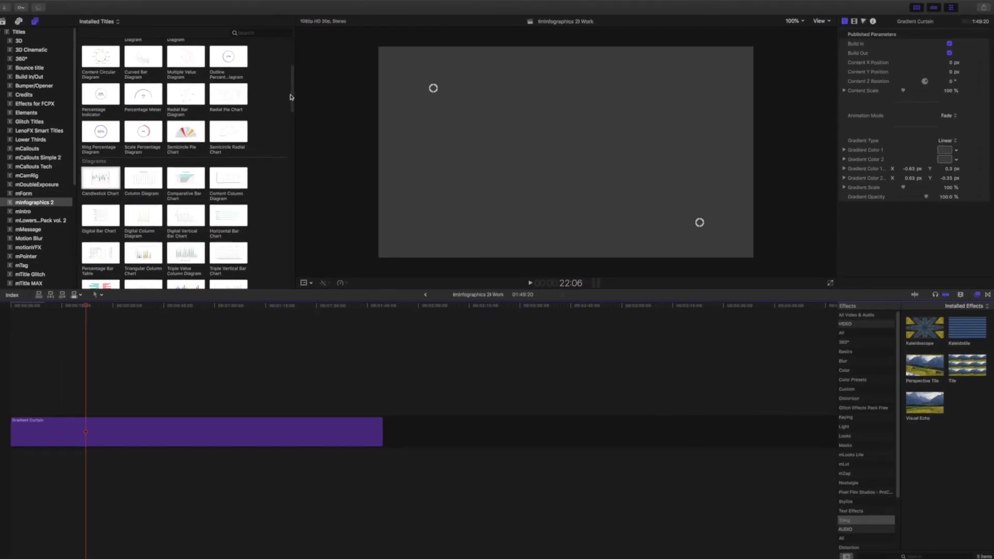
Step: Add the mInfographics 2 Custom Icon title above the start of the Gradient Curtain clip
drag(293, 94, 288, 155)
click(235, 119)
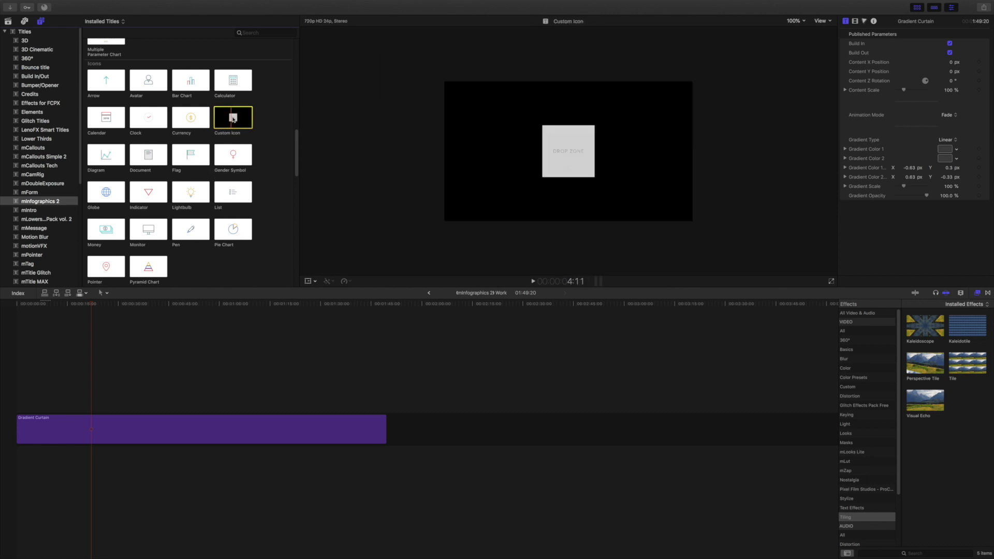
drag(234, 119, 22, 396)
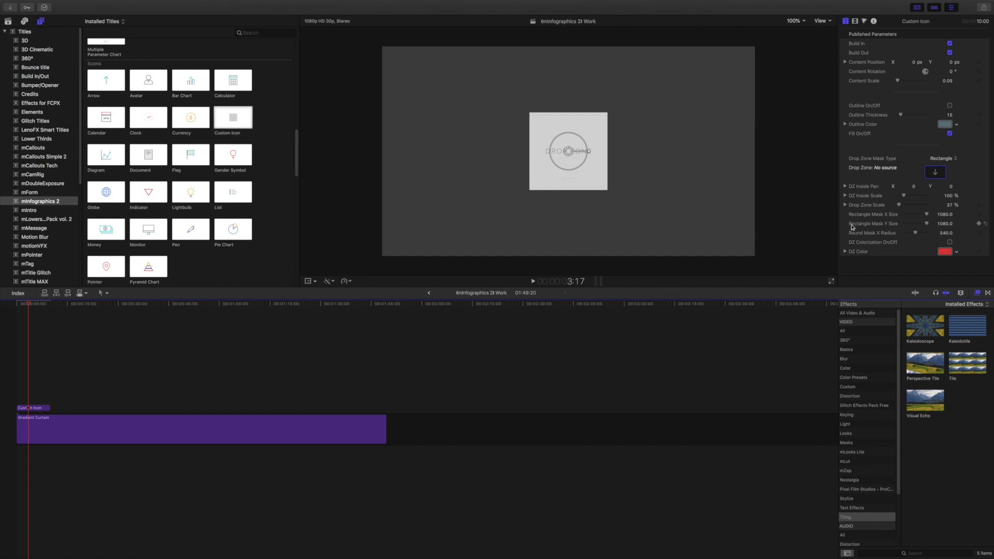
Step: Try the Round Drop Zone Mask Type on the Custom Icon, return it to Rectangle, and set DZ Inside Scale to 132 %
click(938, 173)
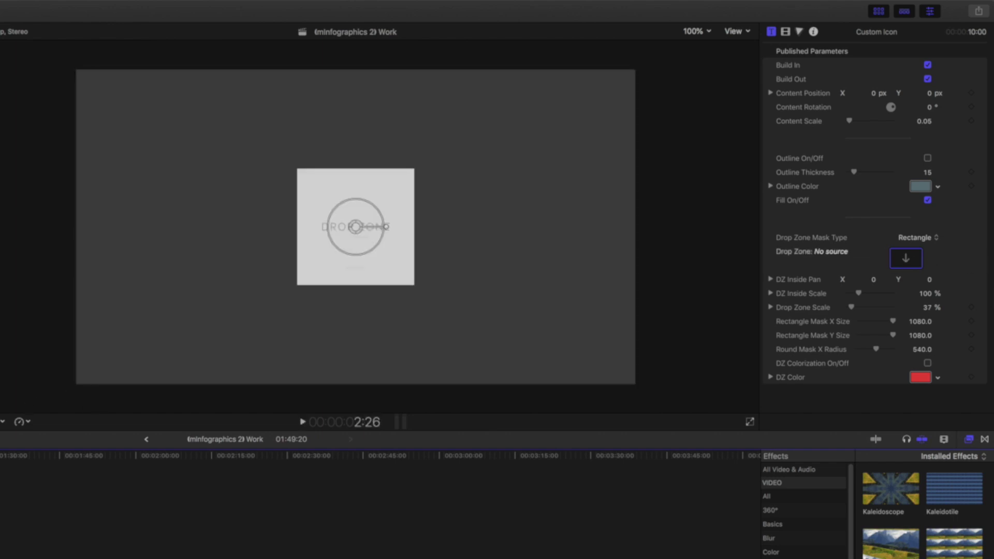
key(space)
click(923, 239)
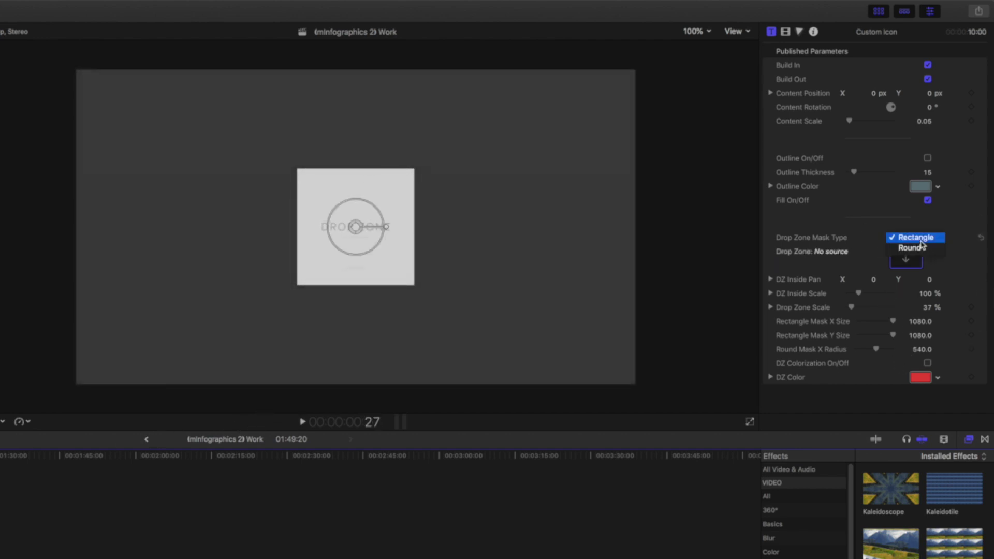
click(924, 248)
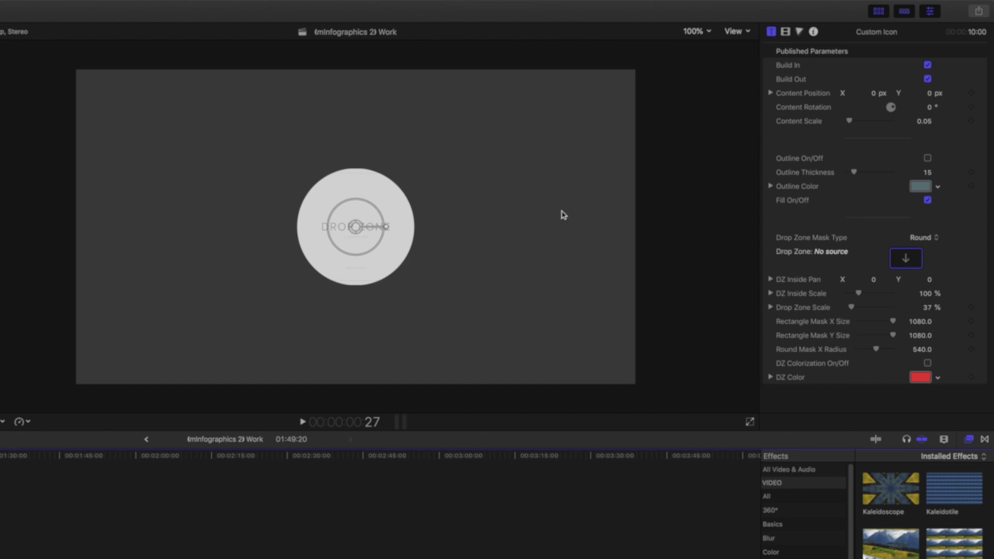
click(931, 238)
click(936, 226)
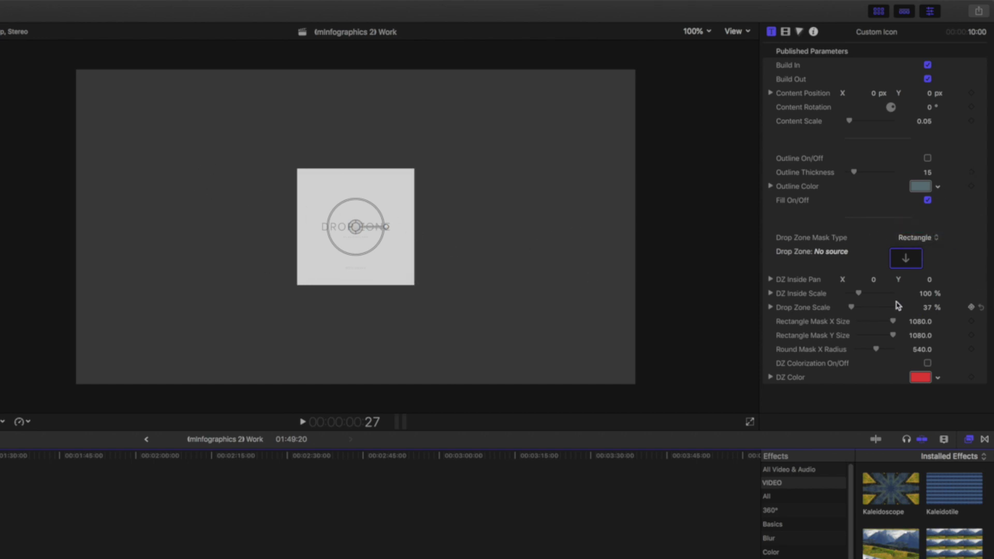
drag(861, 297, 869, 295)
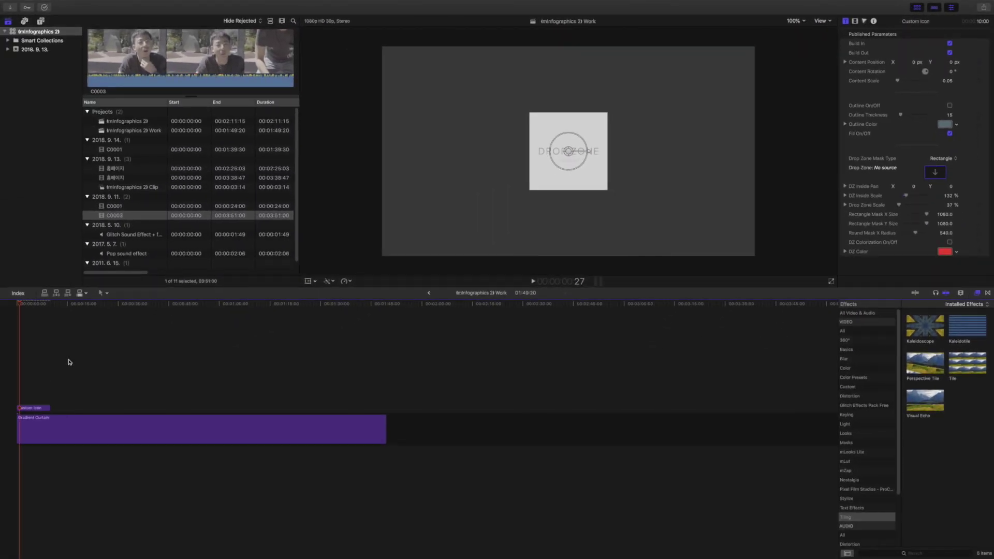
Step: Delete the Custom Icon title from the timeline
drag(71, 373, 25, 416)
key(Delete)
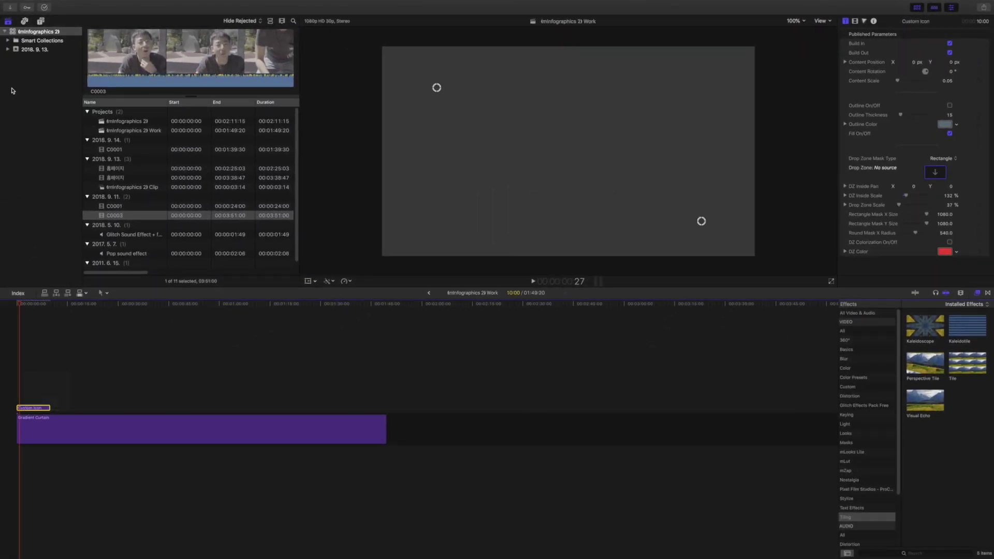
Step: Return to the mInfographics 2 titles and select the List icon to look over the Icons group
click(41, 20)
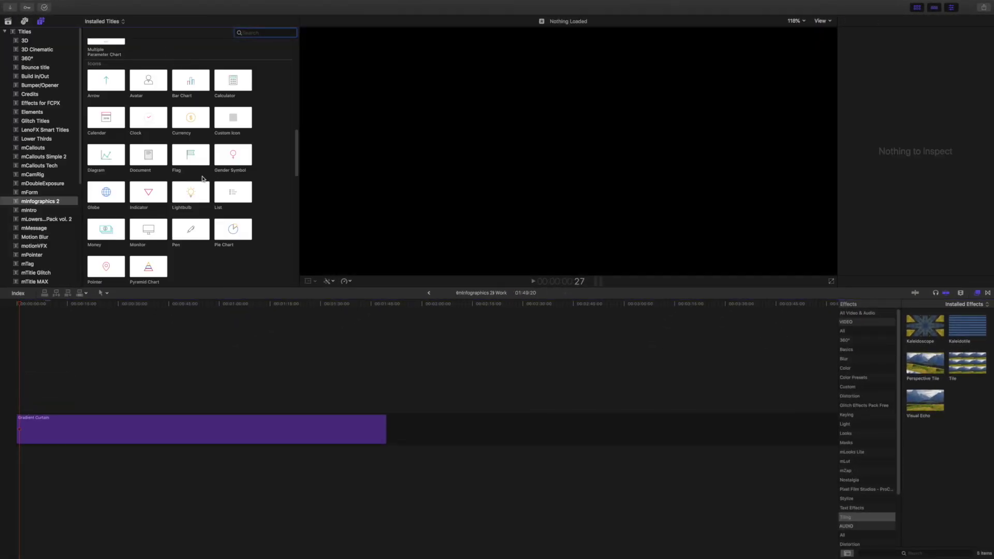
click(189, 341)
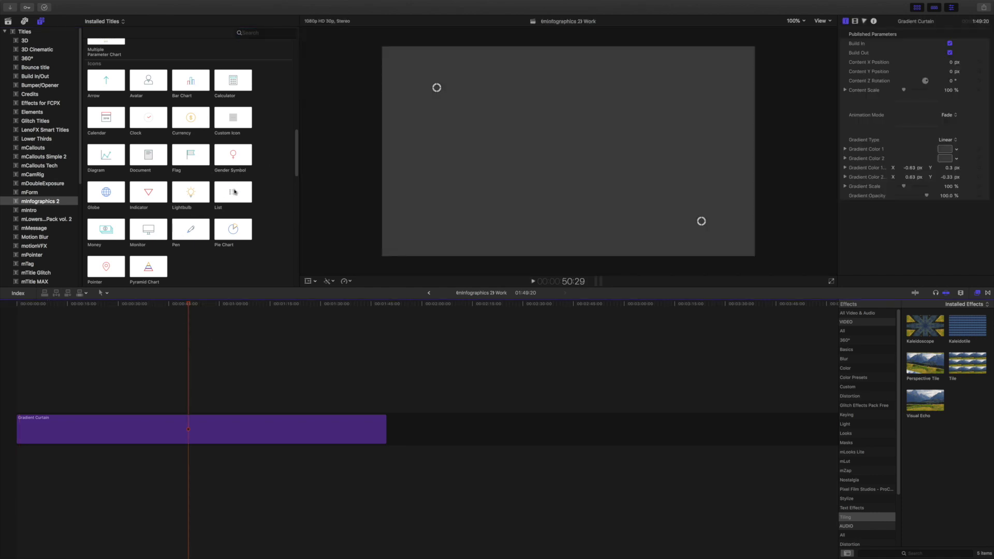
click(234, 192)
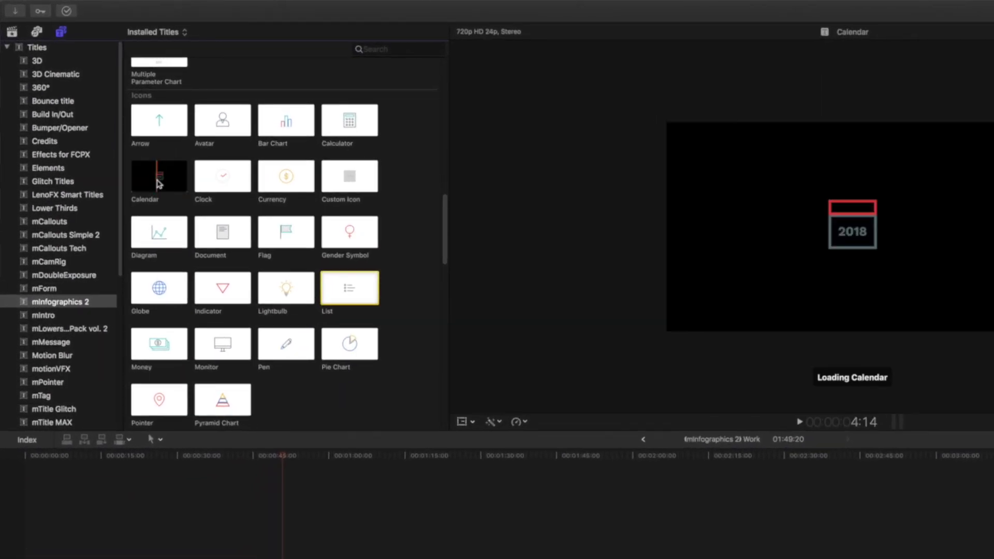
Step: Add the mInfographics 2 Arrow title above the Gradient Curtain clip to try it, and remove it again
drag(169, 120, 790, 339)
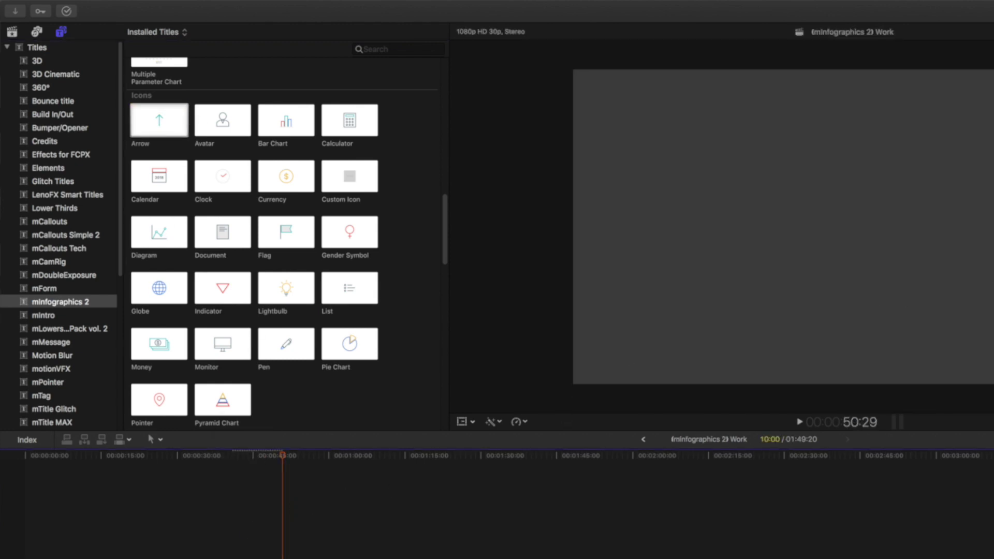
drag(395, 479, 244, 558)
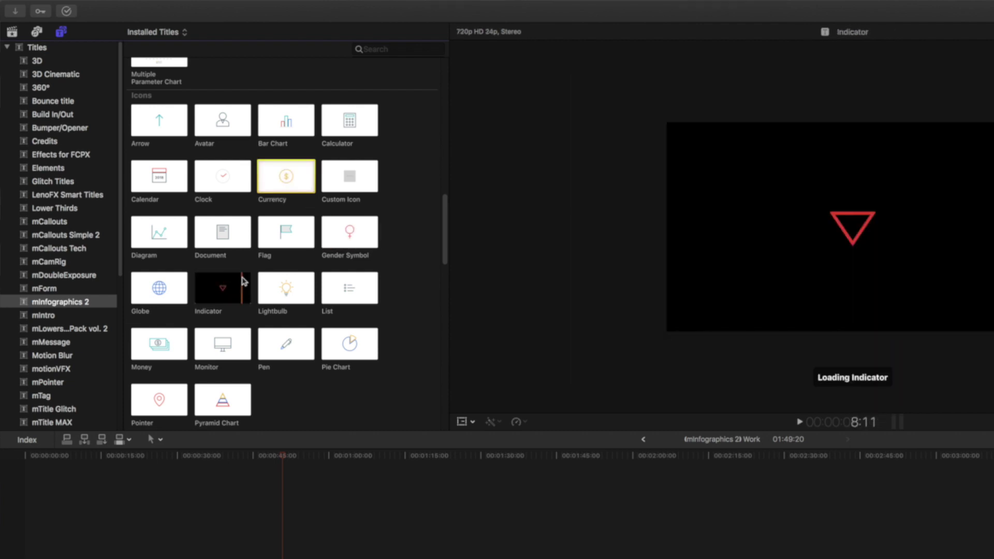
Step: Add the Descriptive Bar title from the Linear group above the Gradient Curtain clip and play its opening animation
scroll(244, 283, down, 2)
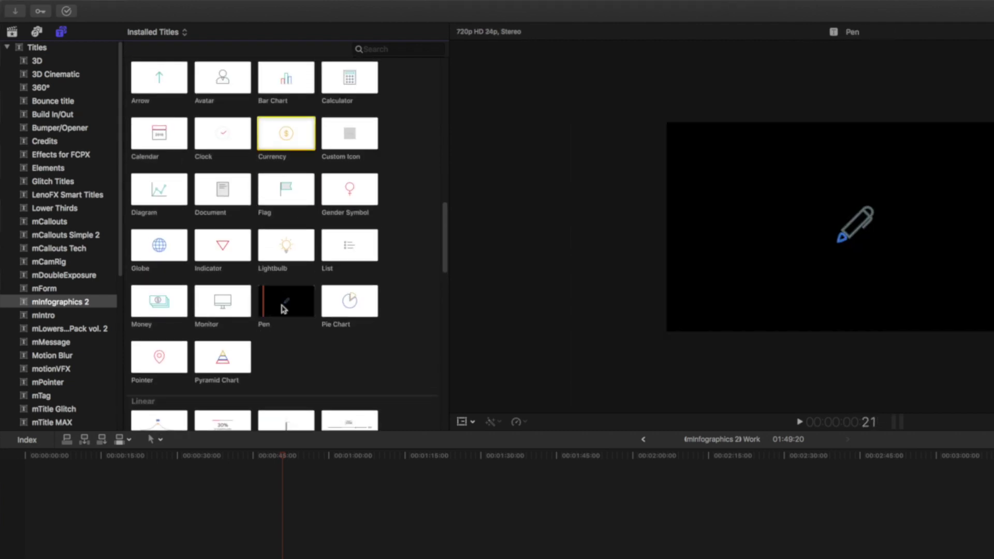
scroll(366, 307, up, 2)
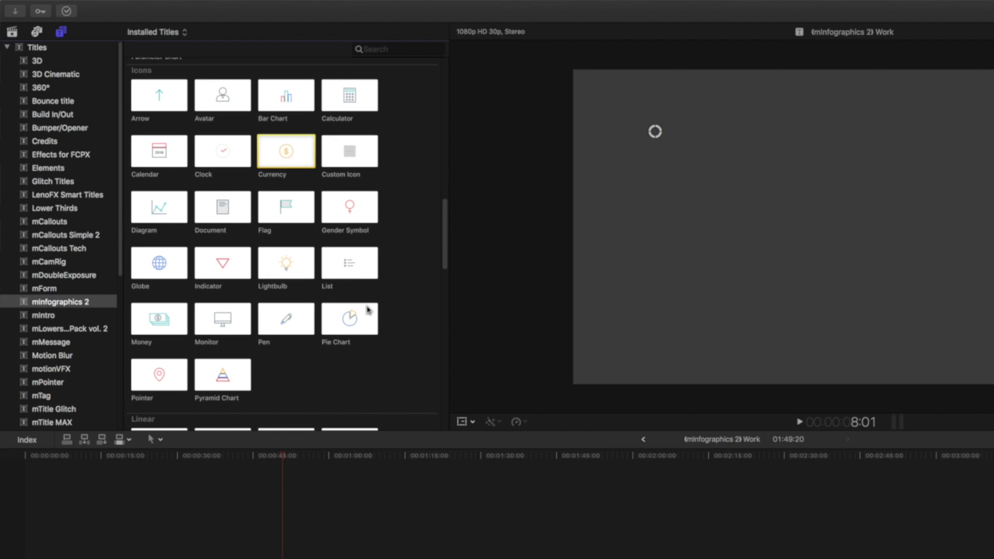
scroll(384, 371, down, 6)
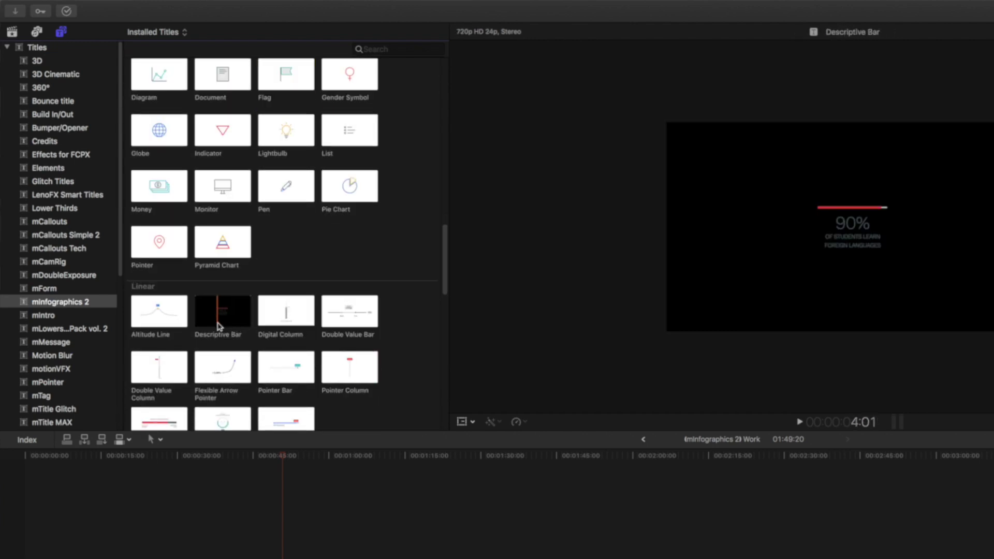
scroll(318, 388, down, 2)
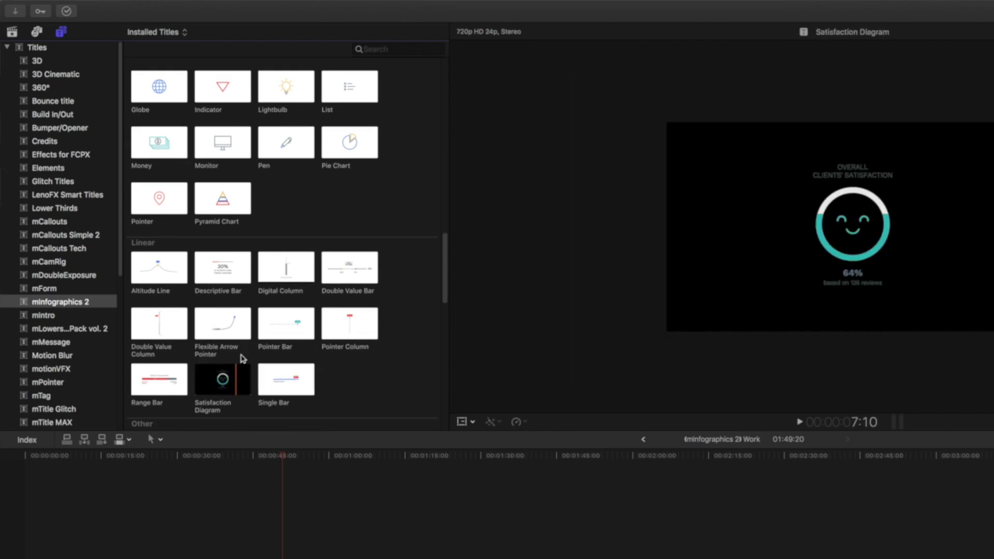
drag(231, 280, 226, 555)
click(228, 557)
key(space)
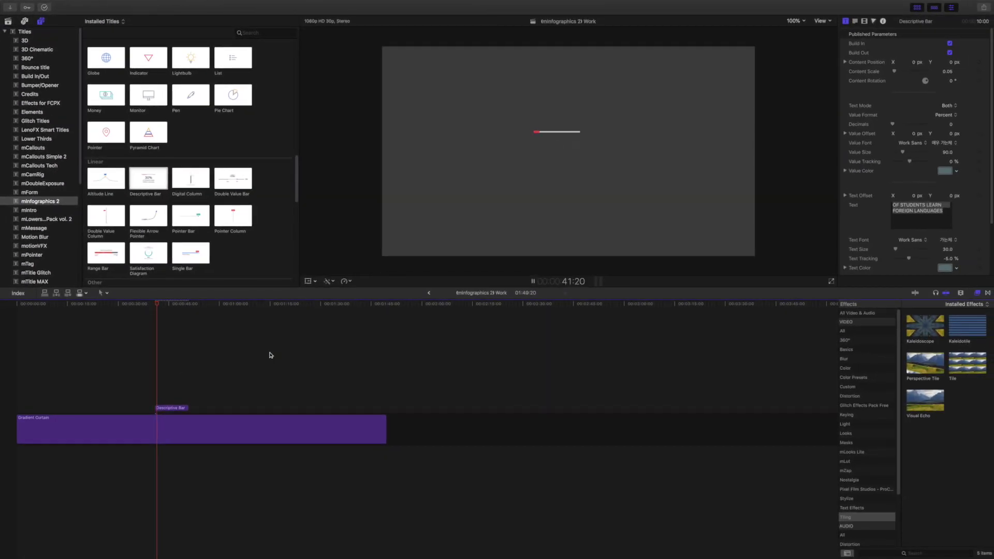
key(space)
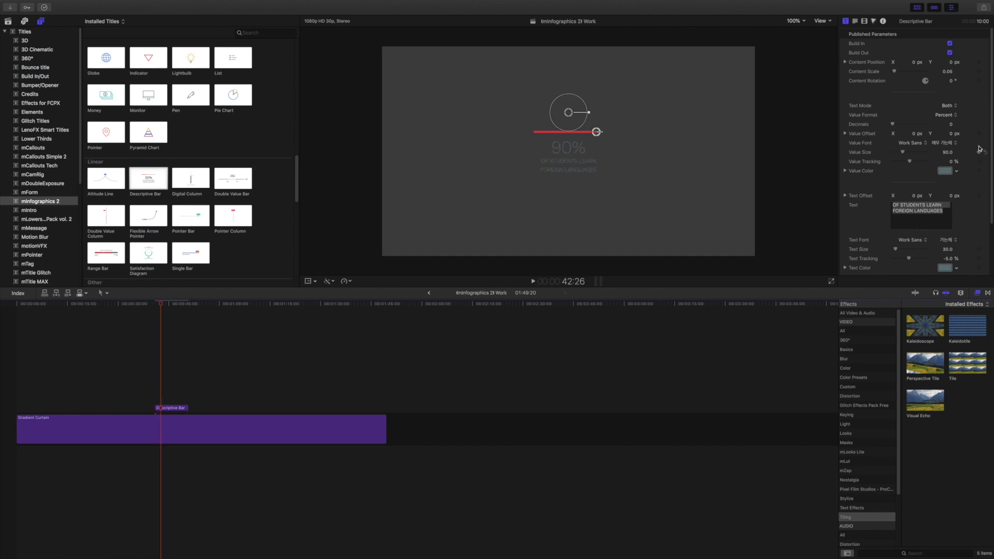
Step: Keep the Descriptive Bar's Text Mode at Both, try the Number, Currency and Binary value formats, and return it to Percent
click(956, 106)
click(950, 106)
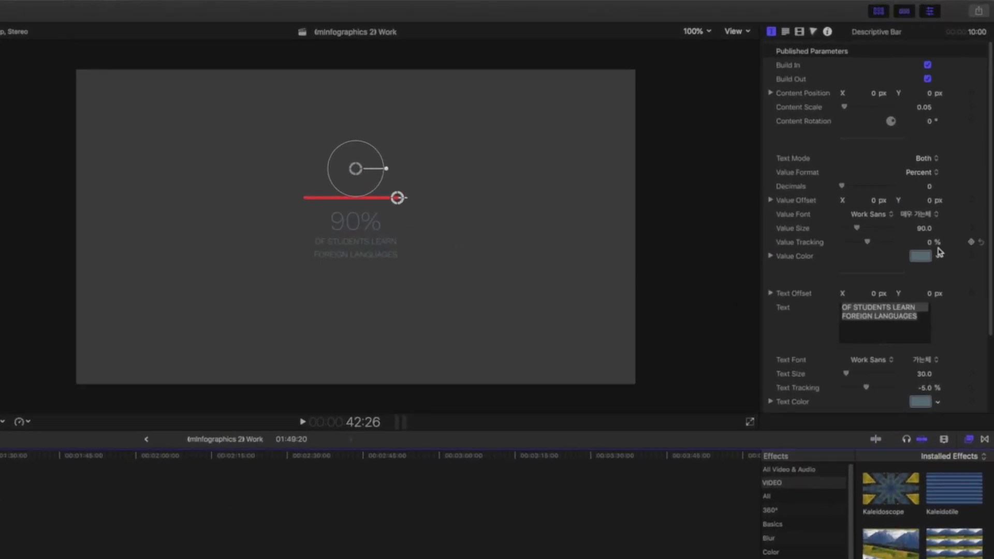
scroll(965, 254, down, 5)
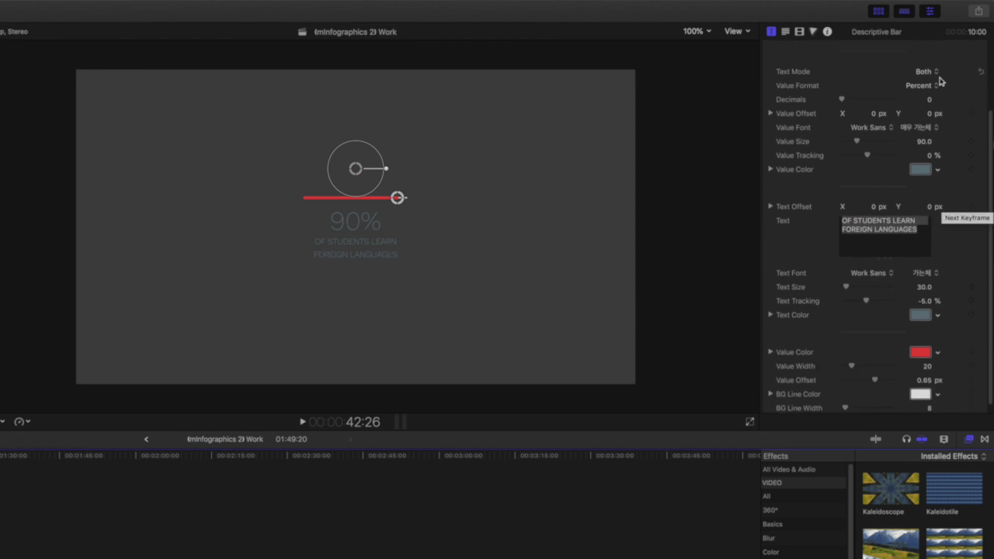
click(923, 86)
click(926, 65)
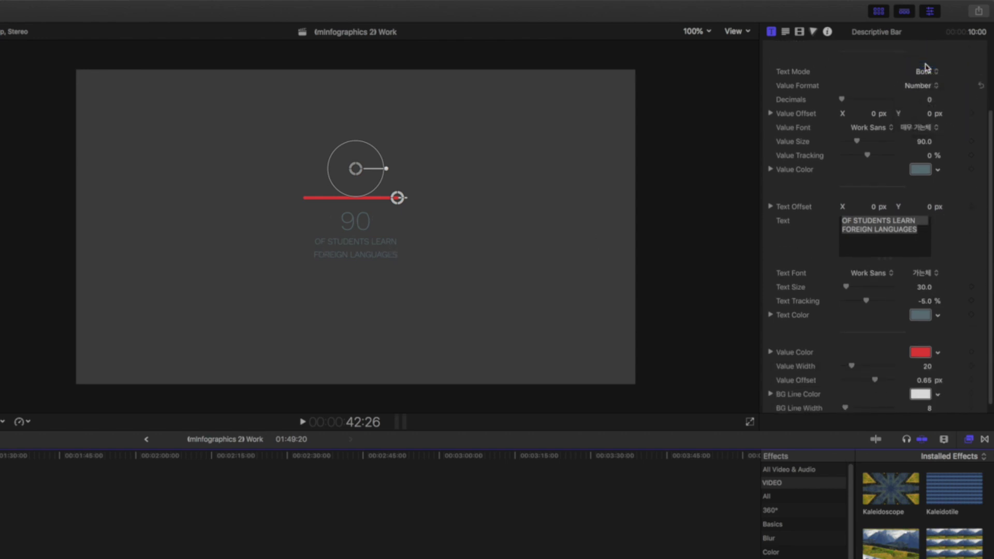
click(923, 89)
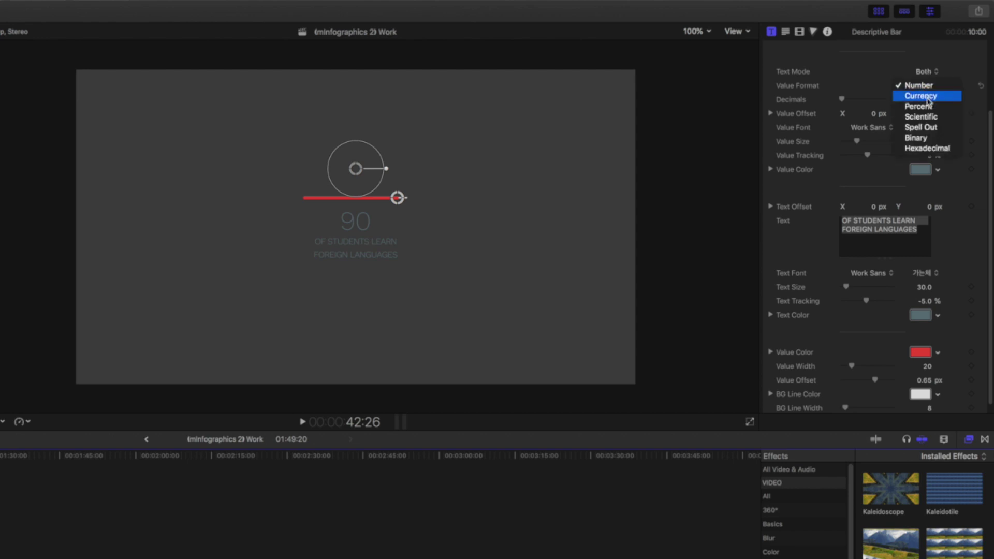
click(917, 95)
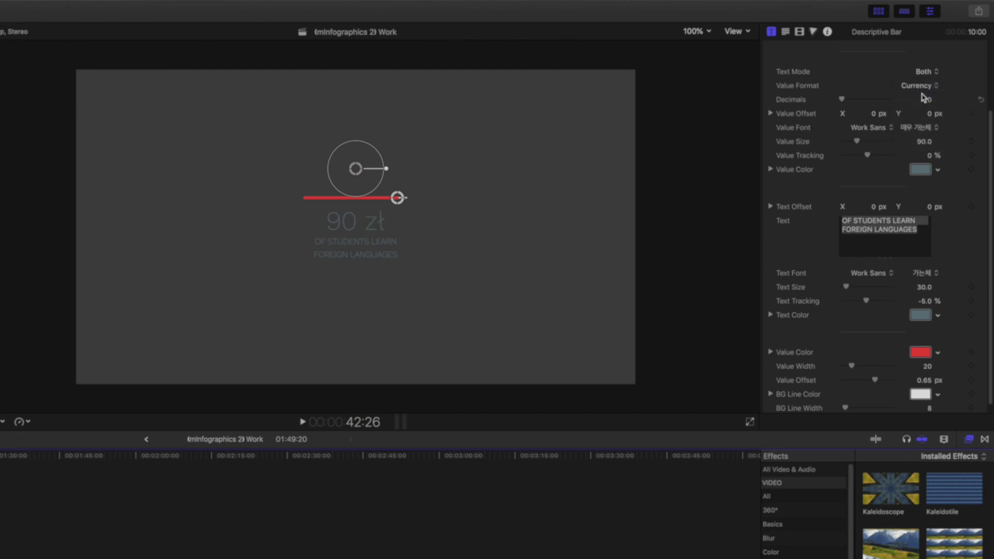
click(922, 93)
click(923, 122)
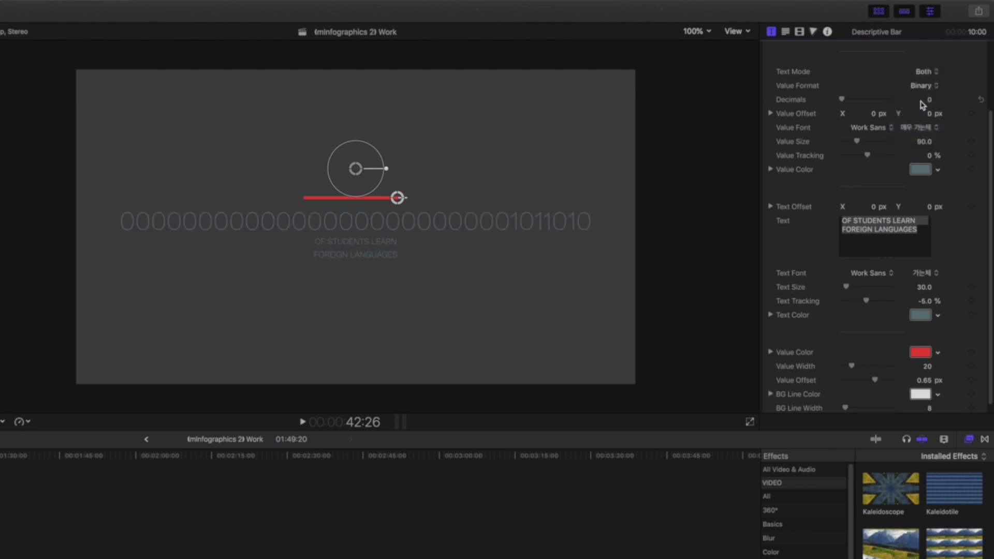
click(920, 88)
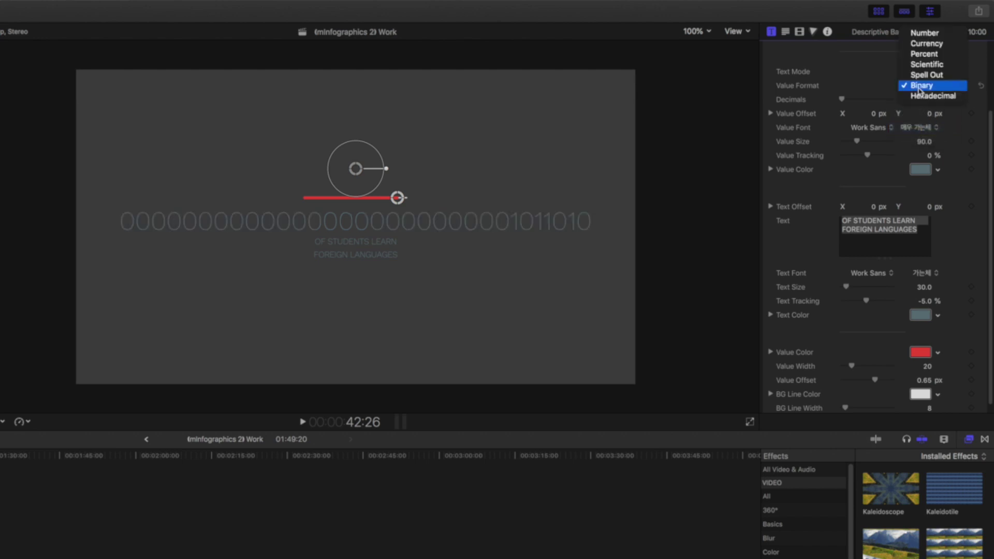
click(932, 54)
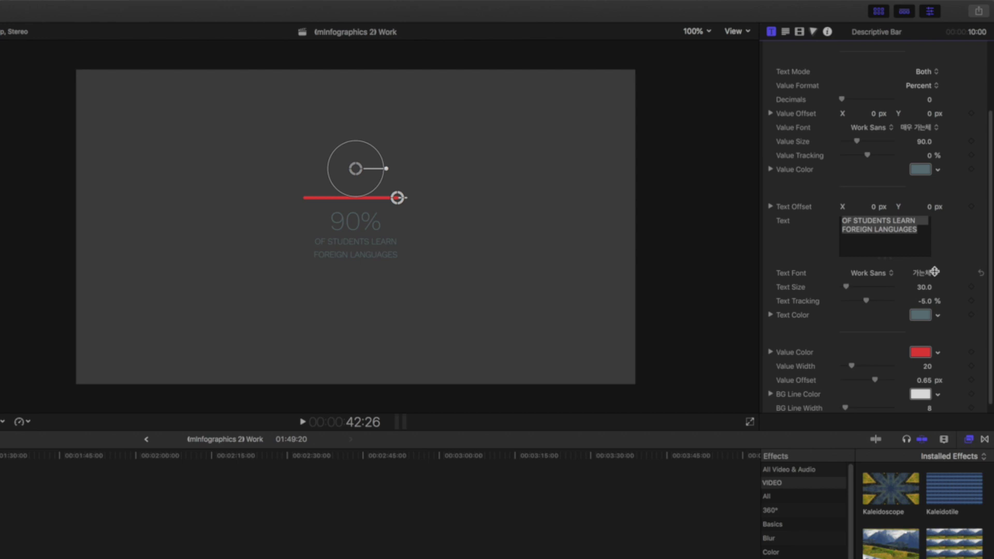
Step: Keyframe the Descriptive Bar's Value Offset from 0.3 px at 42:15 to 1.0 px at 48:06 and play the animation
scroll(958, 245, down, 1)
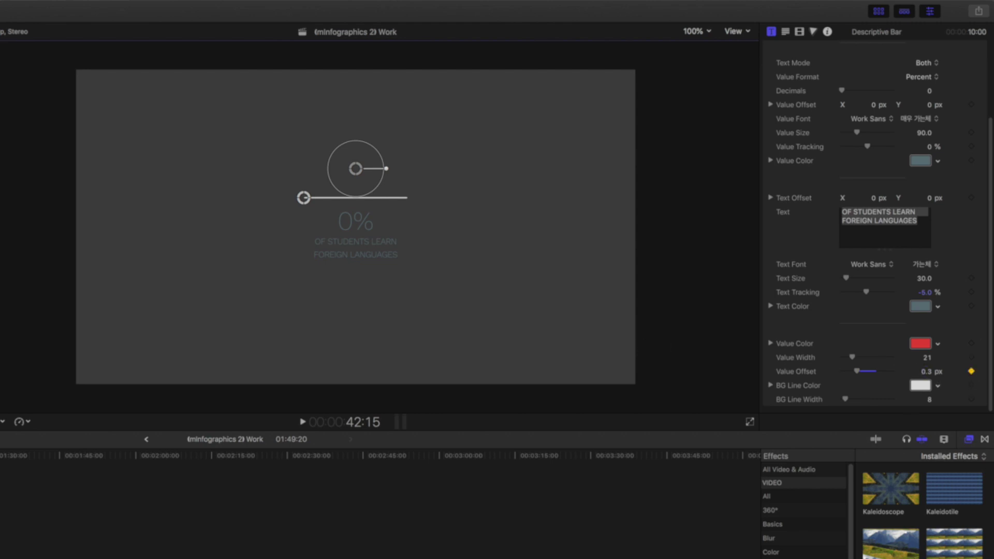
drag(0, 456, 0, 456)
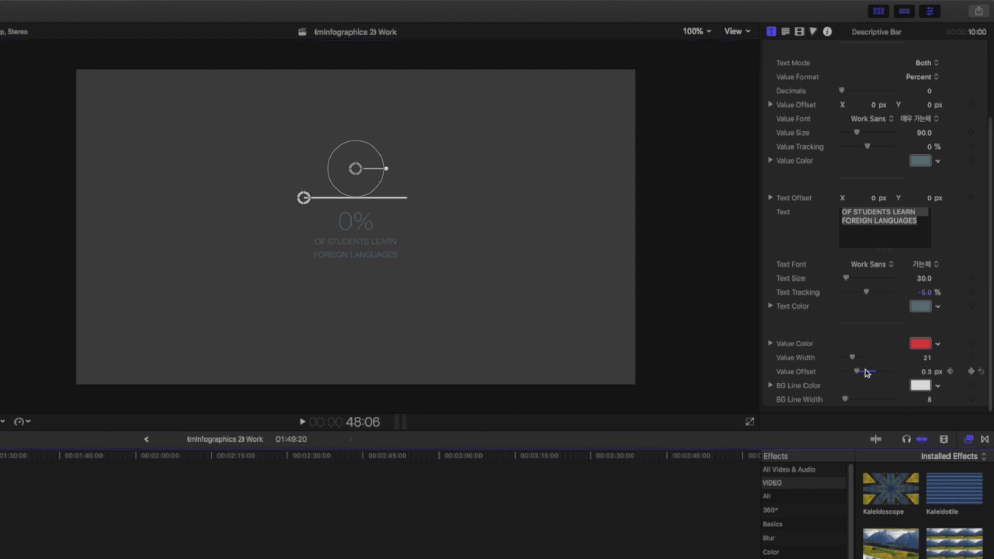
click(972, 371)
drag(857, 371, 893, 372)
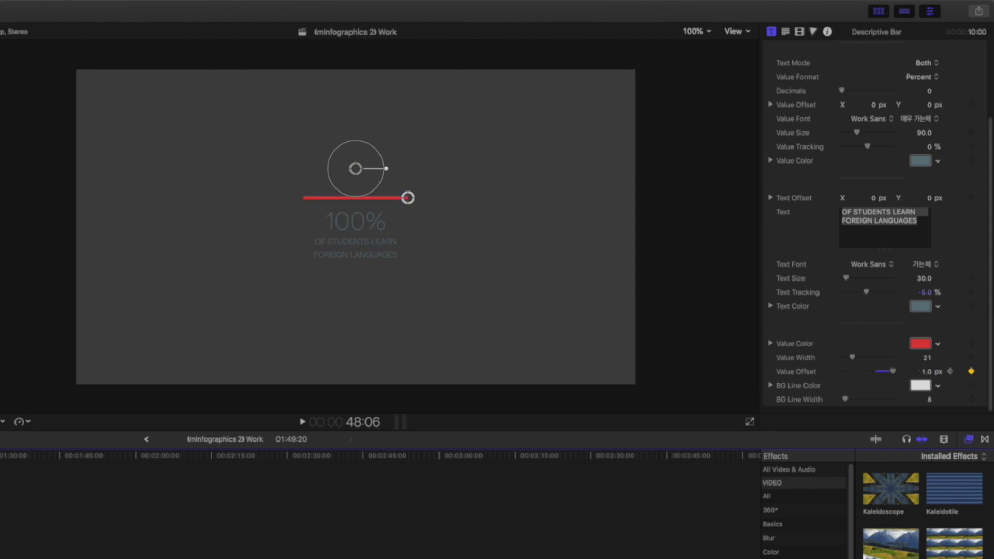
drag(0, 455, 0, 455)
key(space)
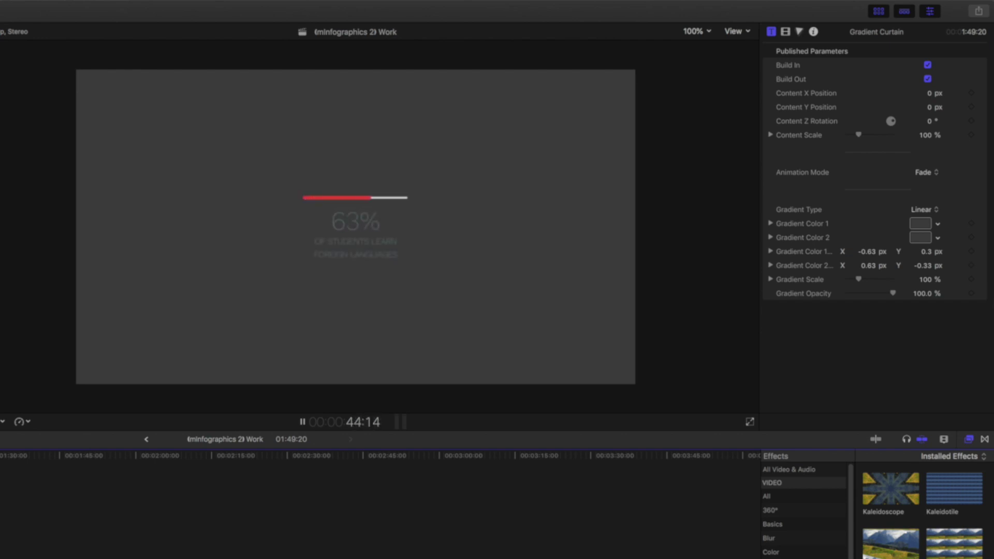
key(space)
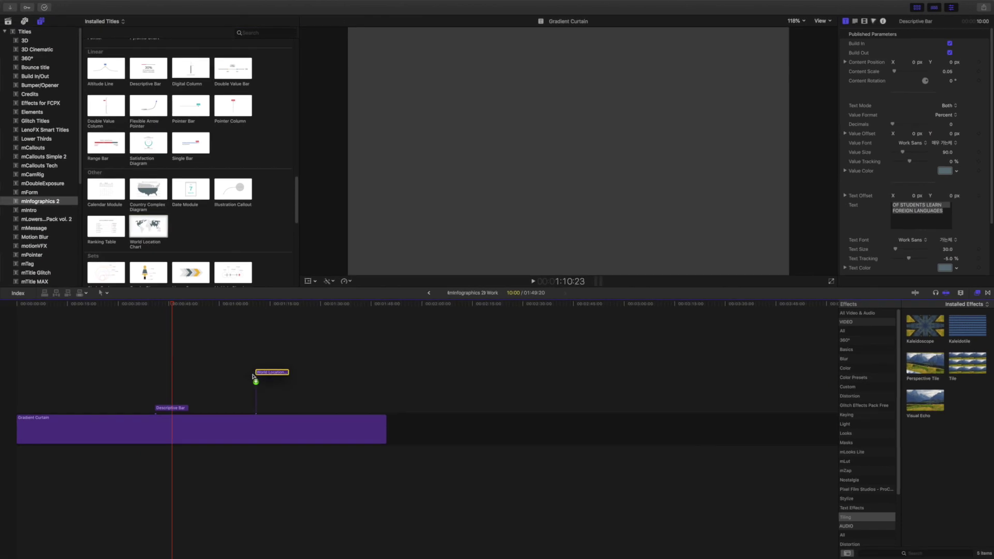
Step: Add the World Location Chart title above the Gradient Curtain clip around 1:10 and look through its map and segment parameters
drag(273, 374, 269, 362)
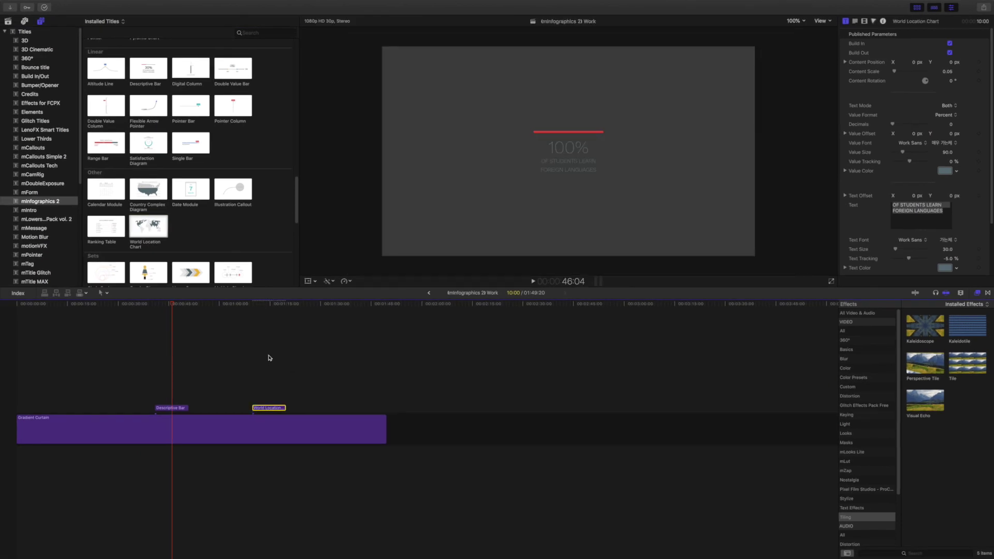
click(269, 311)
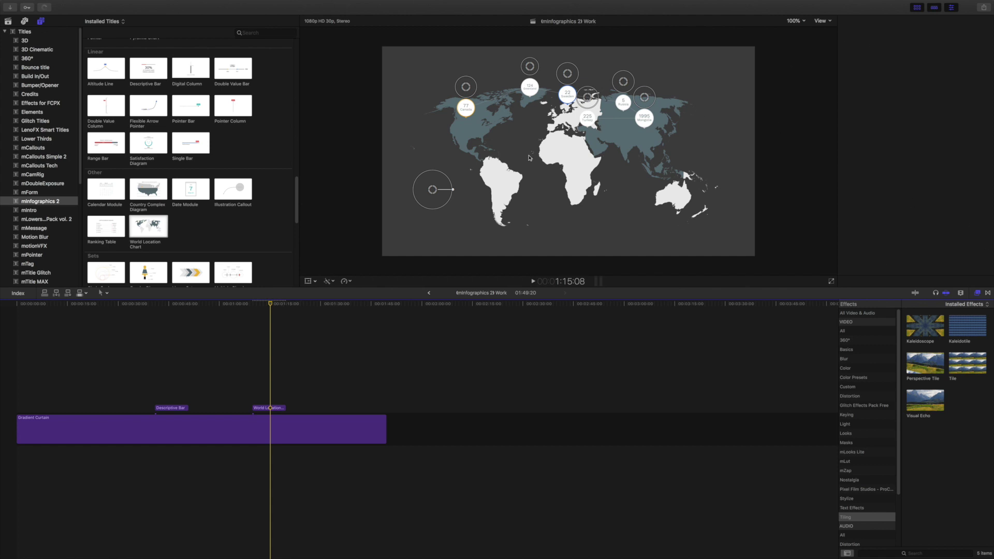
click(278, 410)
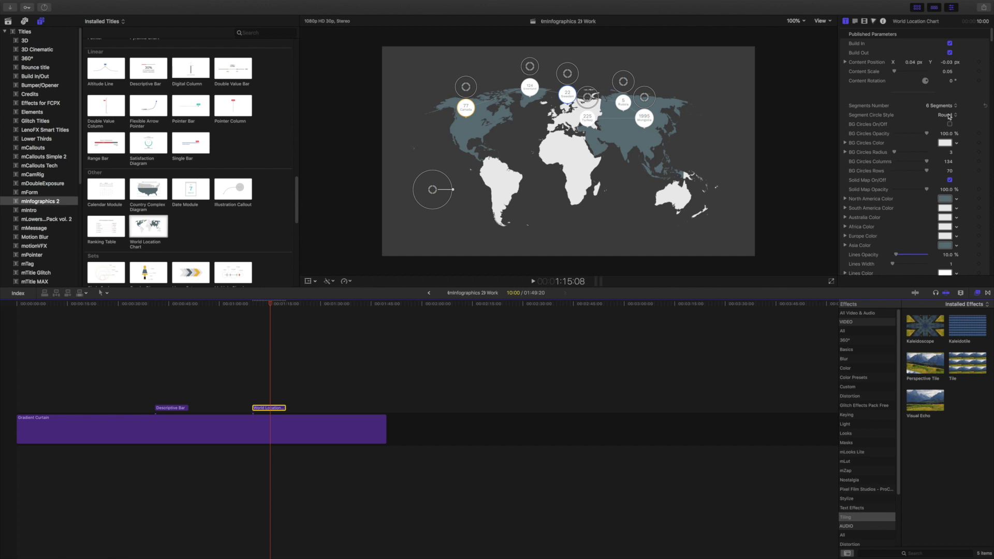
scroll(959, 155, down, 5)
scroll(932, 150, down, 6)
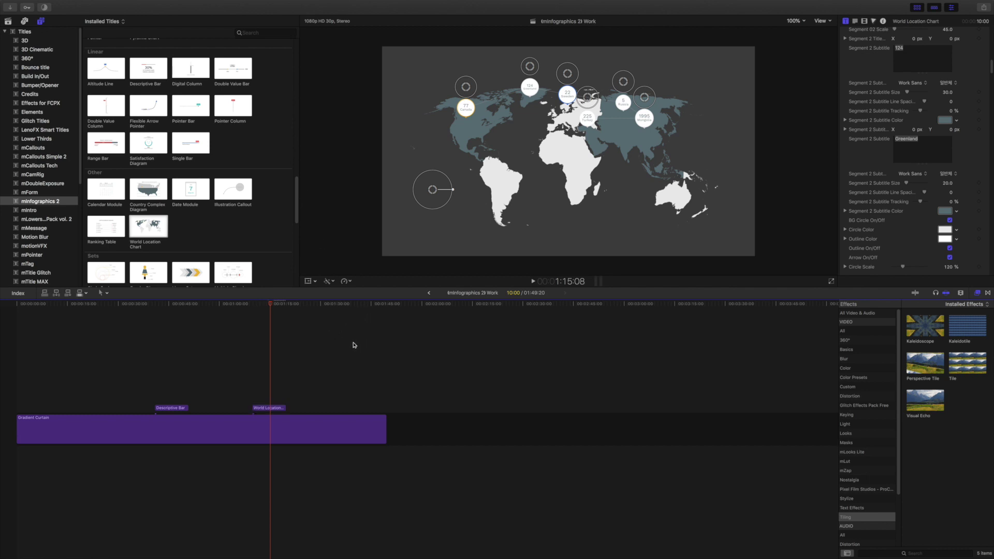
Step: Delete the Descriptive Bar and World Location Chart titles from the timeline
drag(361, 337, 161, 410)
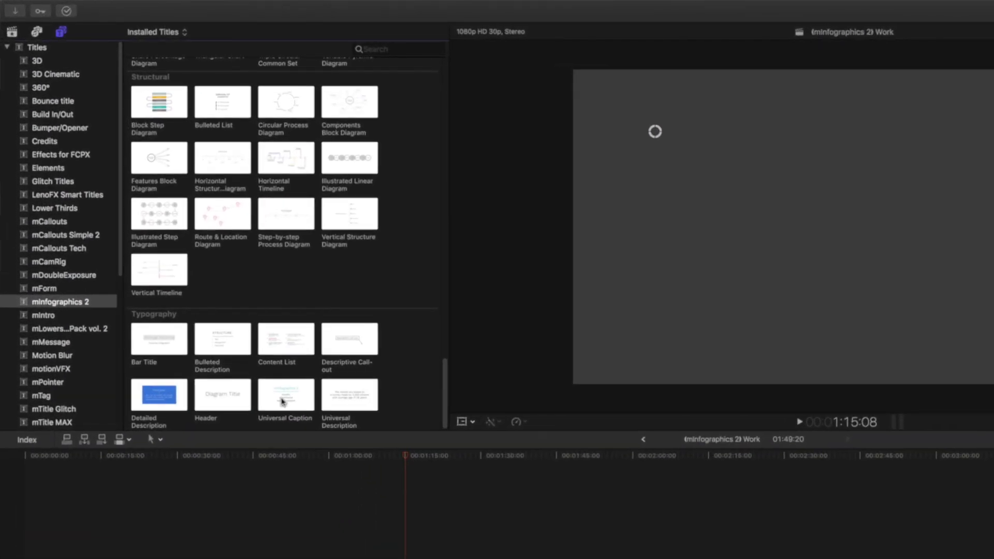
click(213, 303)
Step: Add the Descriptive Call-out and Universal Description titles from the Typography group above the Gradient Curtain clip and preview each
click(332, 341)
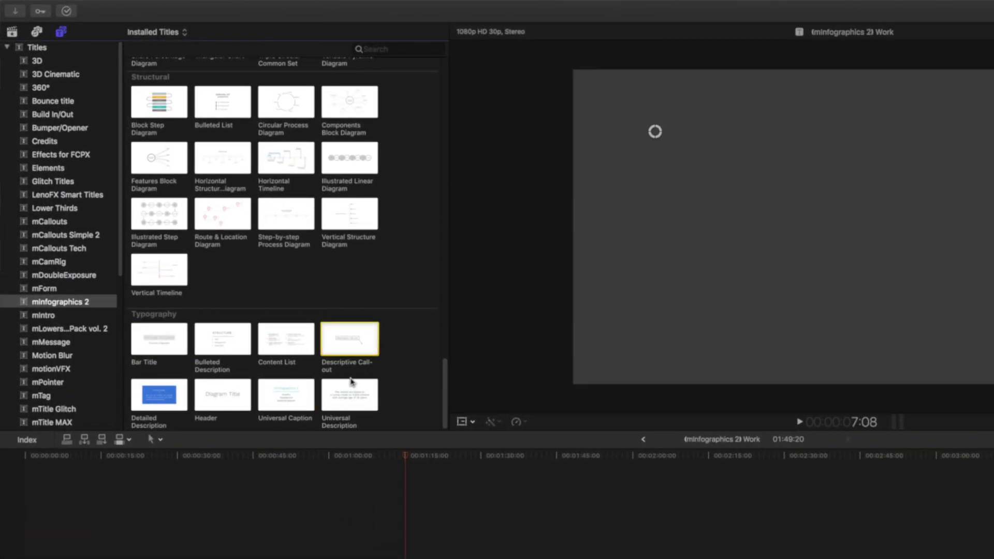
drag(357, 356, 422, 549)
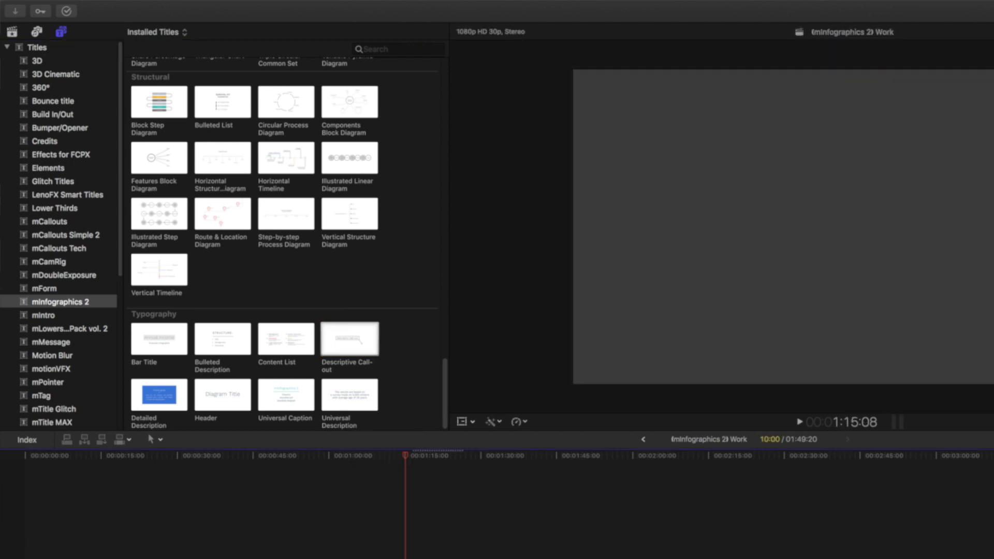
click(435, 500)
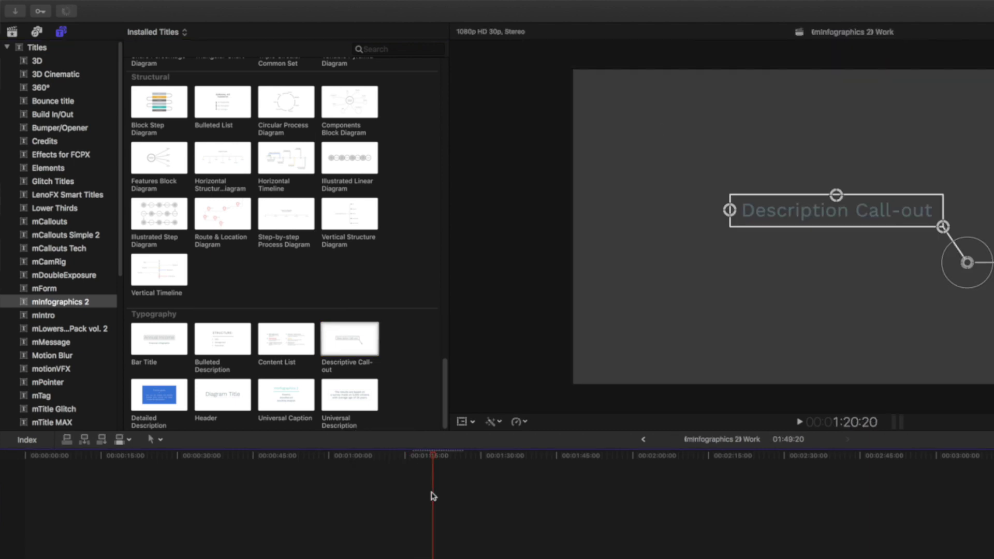
click(300, 417)
click(177, 349)
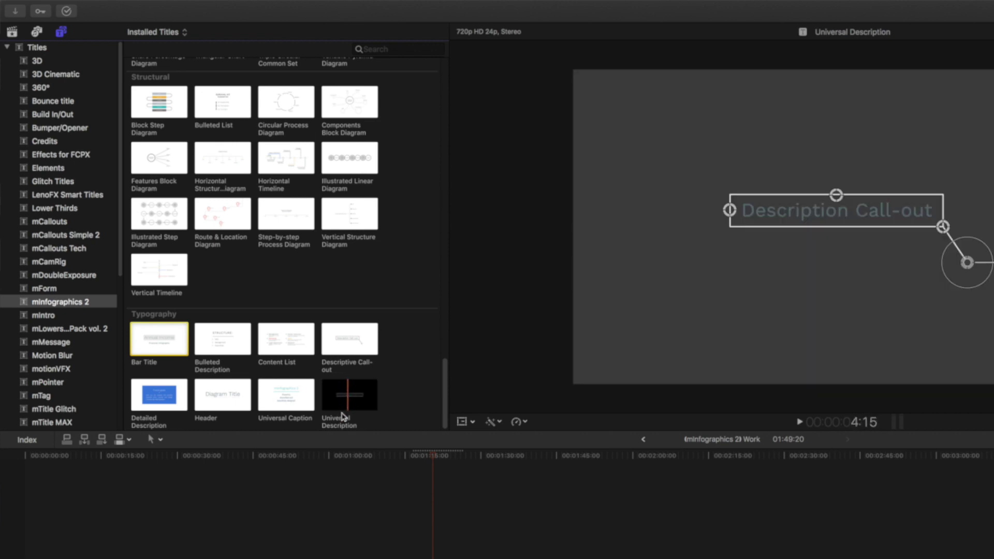
click(253, 532)
click(263, 518)
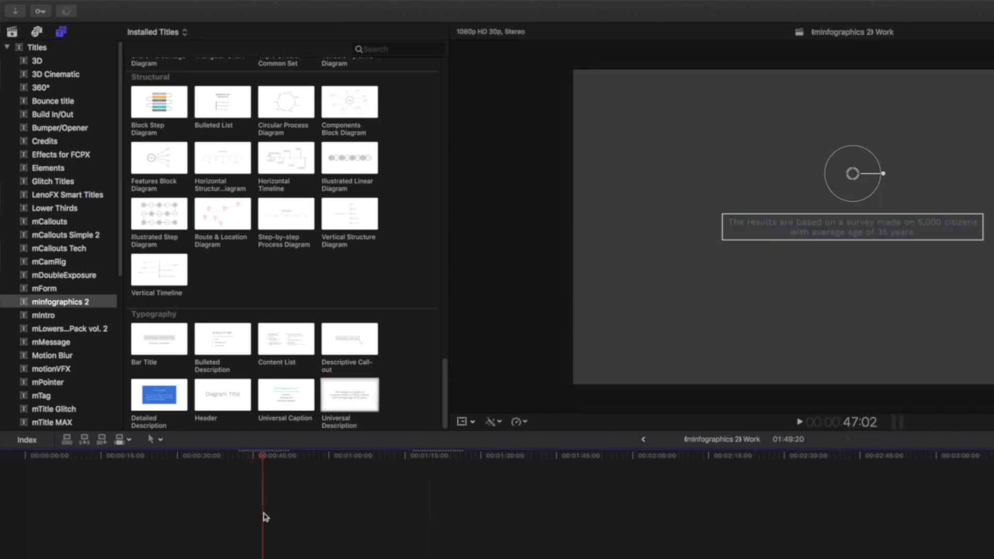
Step: Look over the other Typography titles and clear the Descriptive Call-out and Universal Description from the timeline
click(285, 398)
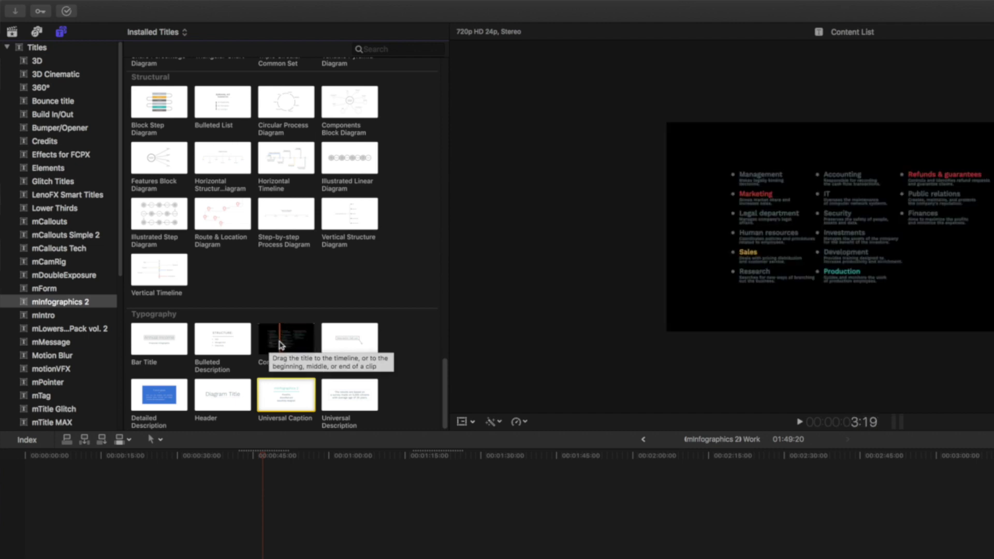
click(472, 519)
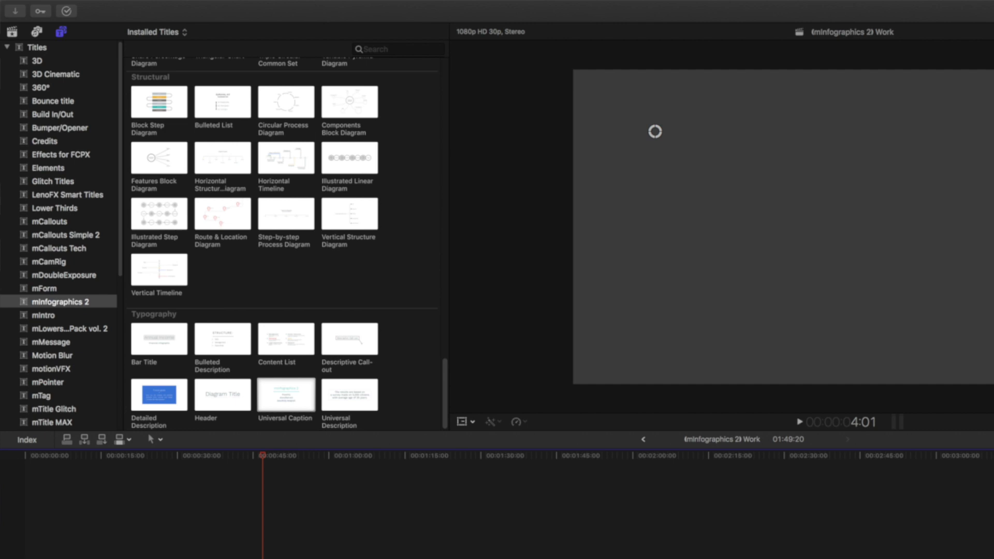
Step: Add the Bulleted List and Components Block Diagram titles from the Structural group above the Gradient Curtain clip and preview each
scroll(263, 330, up, 5)
drag(247, 307, 319, 529)
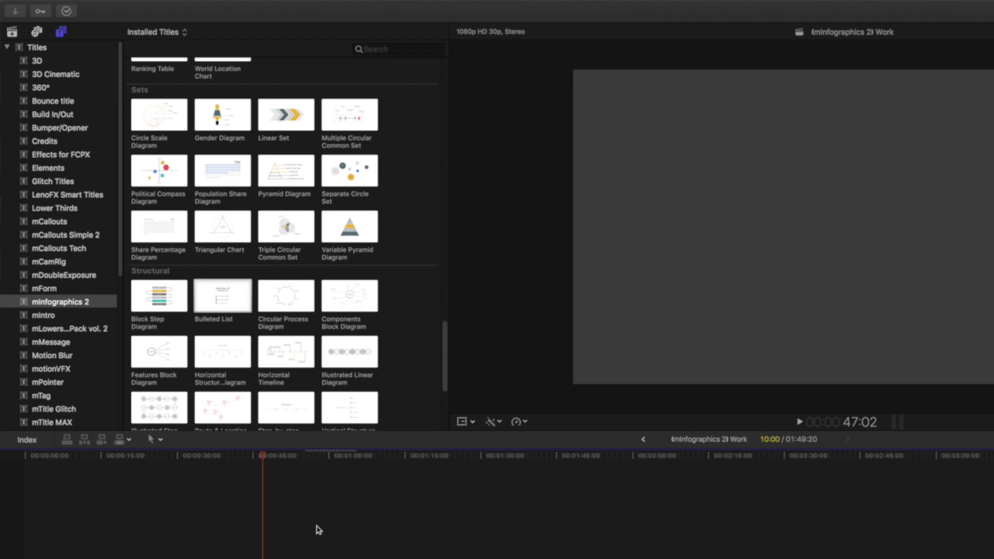
click(316, 526)
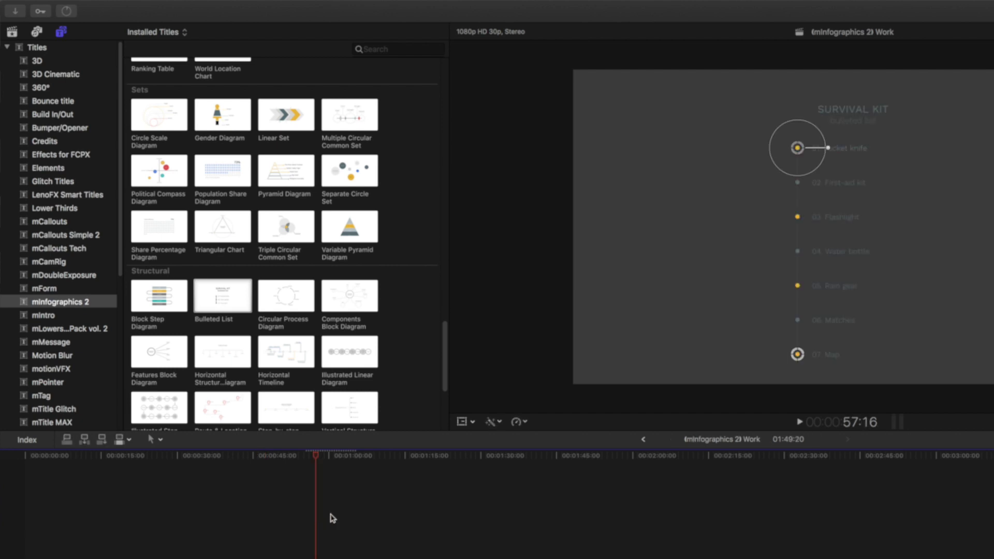
drag(357, 300, 401, 544)
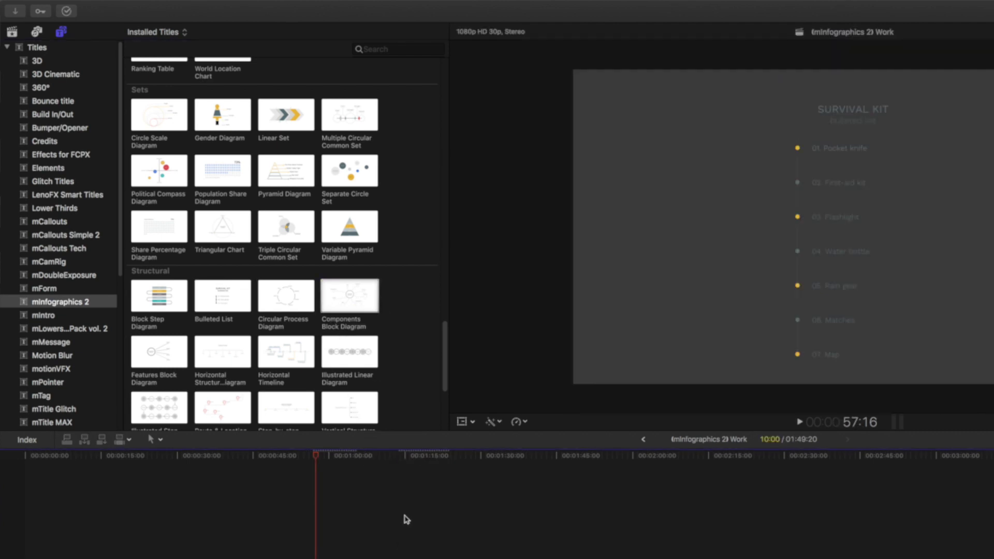
click(421, 501)
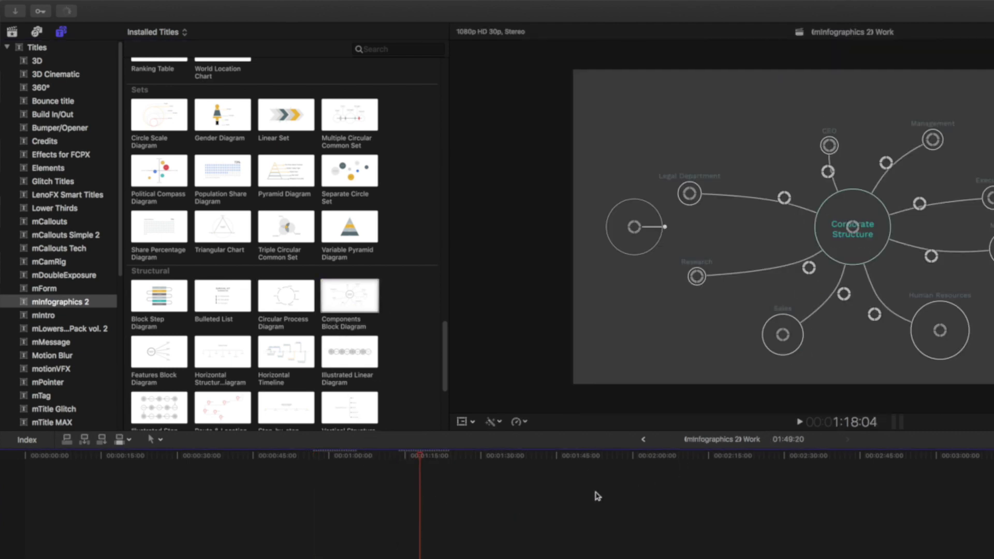
Step: Delete the Bulleted List and Components Block Diagram titles, leaving only the Gradient Curtain clip in the timeline
drag(601, 492, 334, 558)
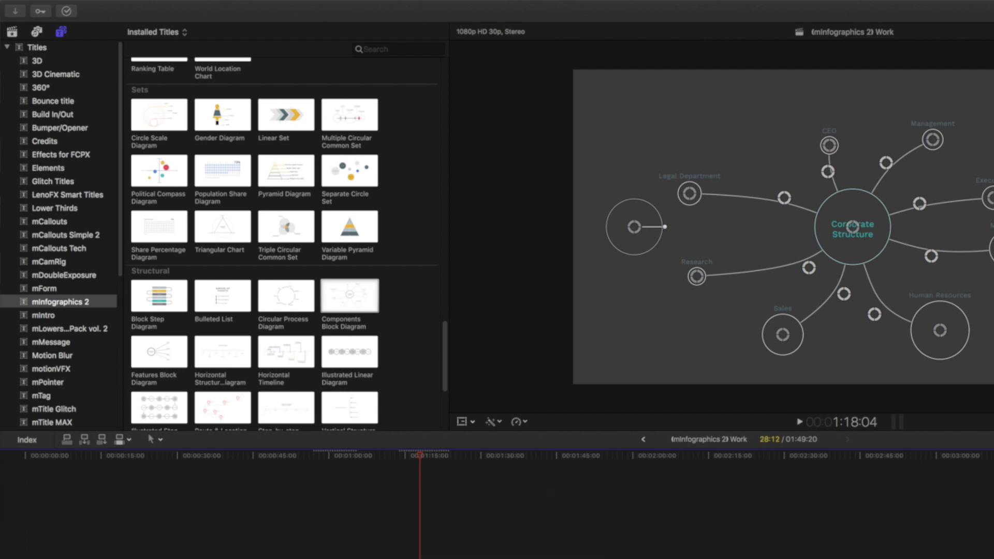
key(Delete)
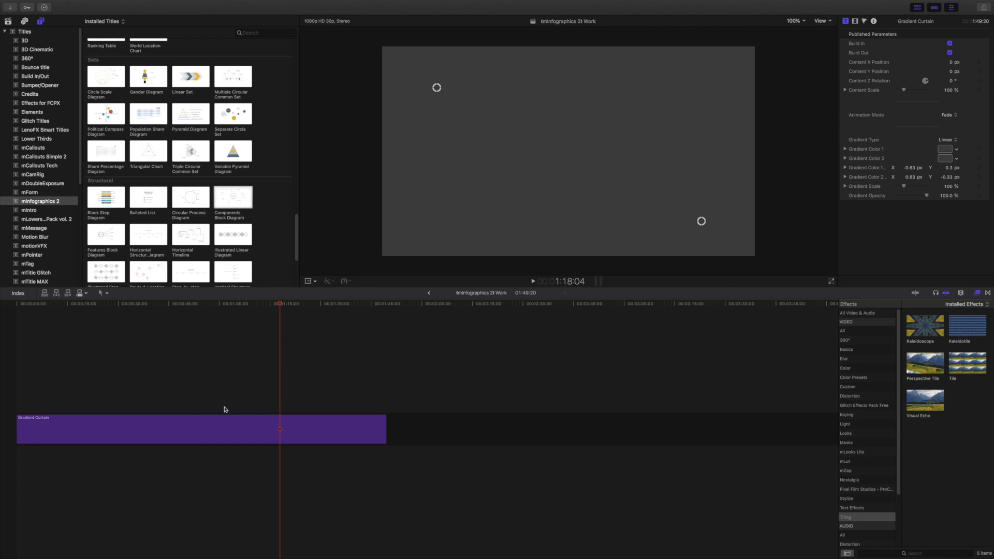
mouse_move(875, 1)
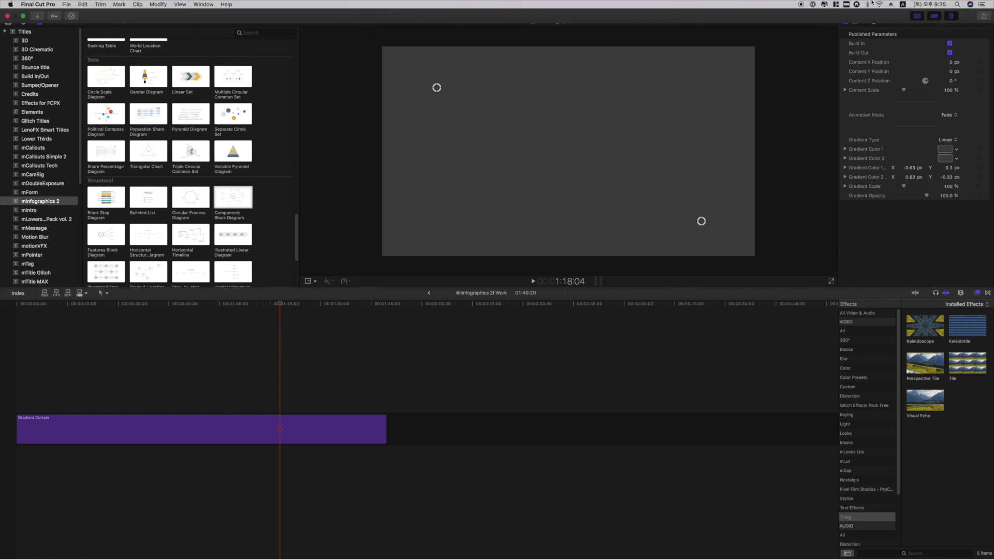